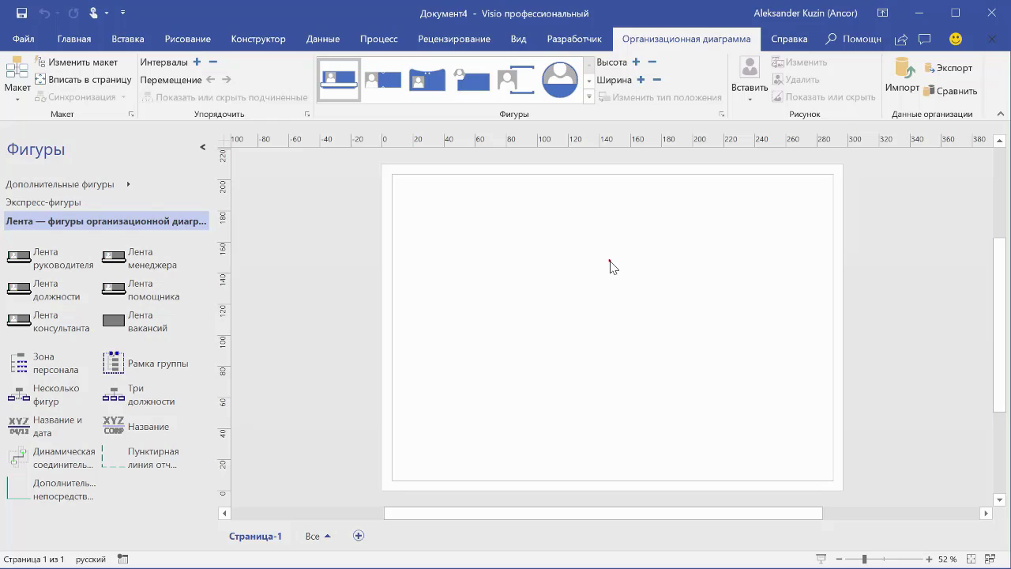
Step: Place a "Лента руководителя" shape near the page's upper edge and attach a "Лента менеджера" shape as its subordinate
{"action": "left_click", "coordinate": [610, 266]}
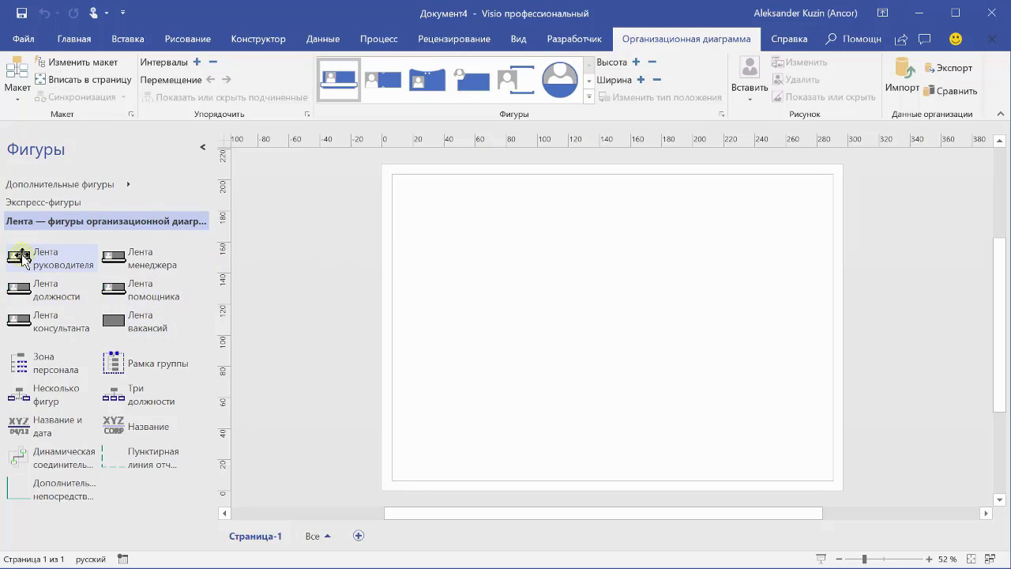
{"action": "left_click_drag", "start_coordinate": [22, 257], "coordinate": [512, 218]}
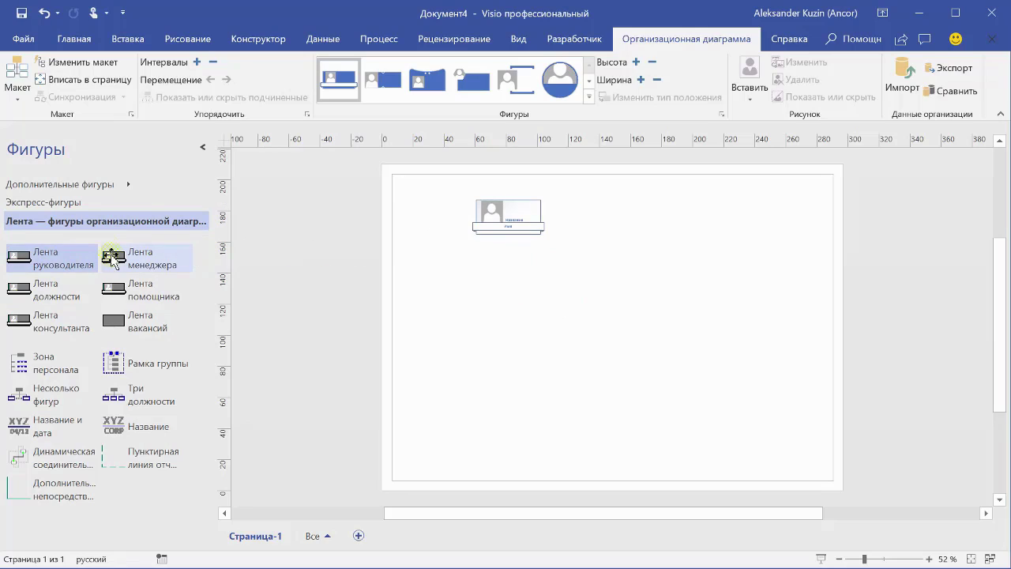
{"action": "left_click_drag", "start_coordinate": [107, 256], "coordinate": [514, 226]}
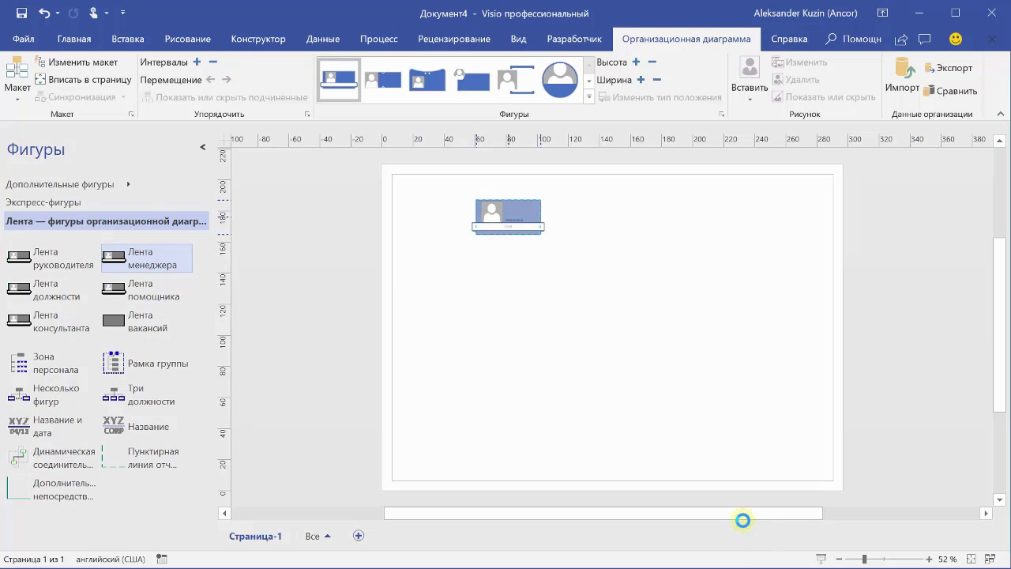
{"action": "left_click", "coordinate": [516, 305]}
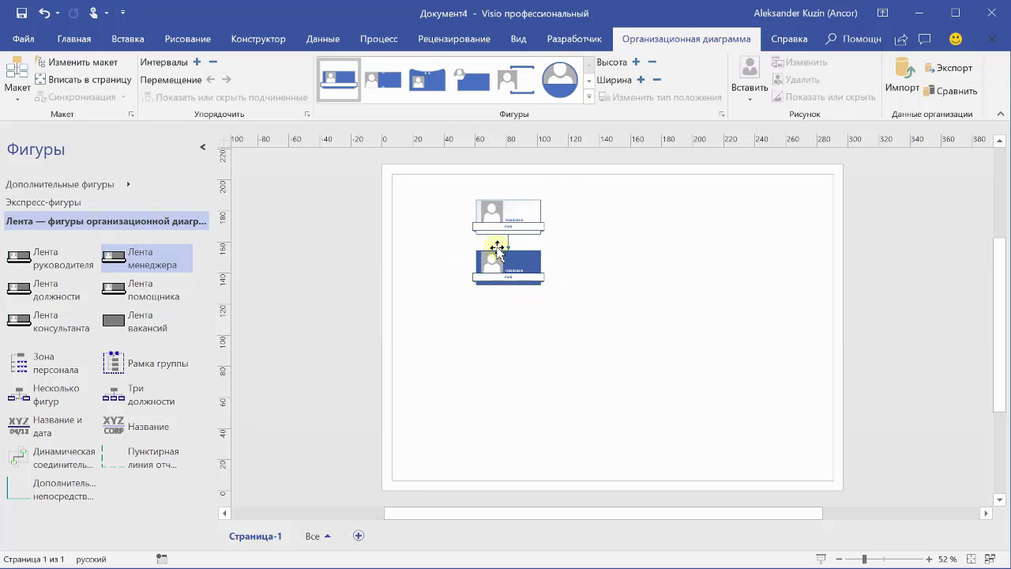
{"action": "left_click", "coordinate": [415, 296]}
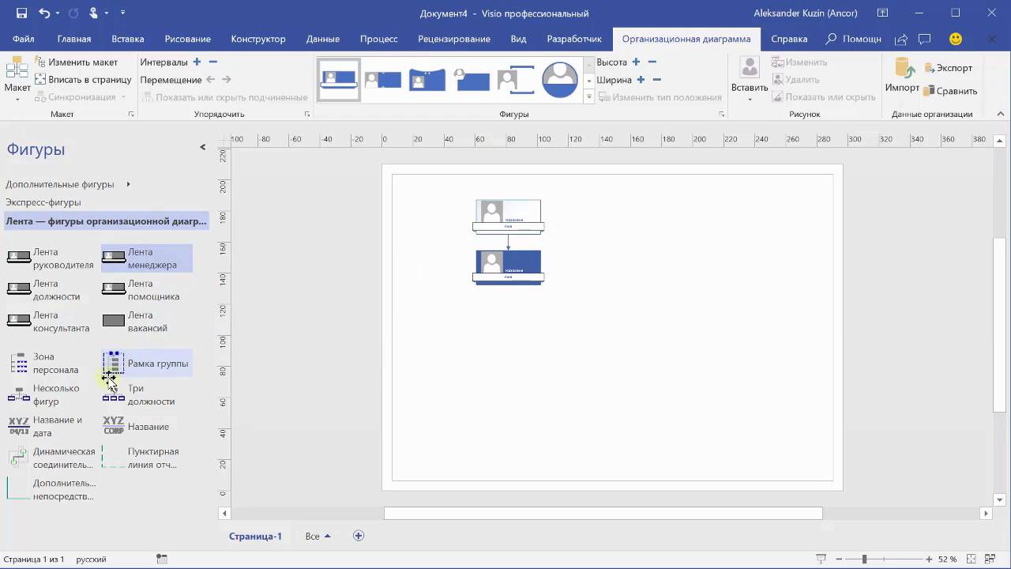
Step: Add four "Консультант" shapes under the manager shape using the "Несколько фигур" shape
{"action": "left_click_drag", "start_coordinate": [75, 389], "coordinate": [32, 395]}
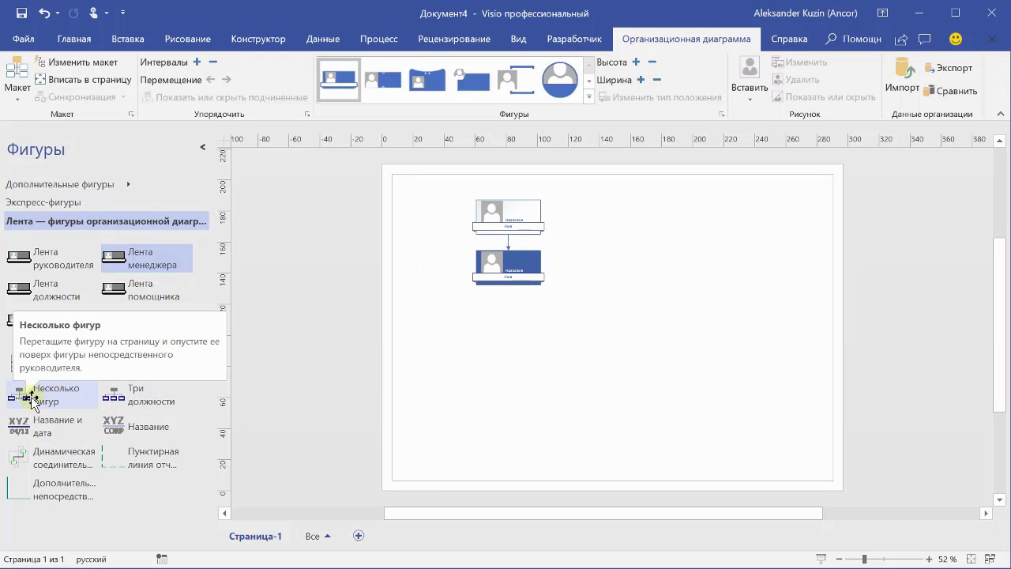
{"action": "left_click_drag", "start_coordinate": [32, 396], "coordinate": [512, 271]}
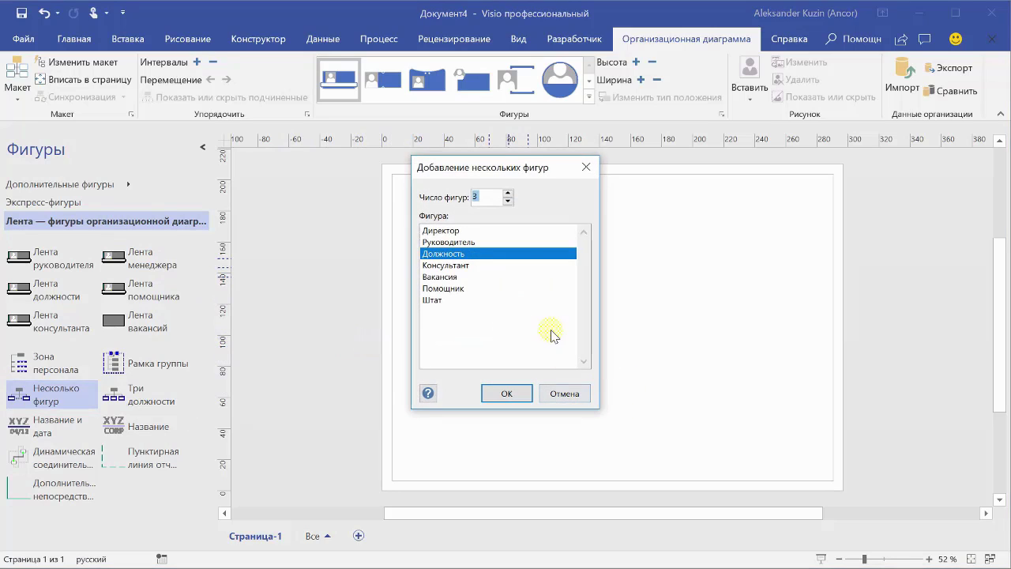
{"action": "left_click", "coordinate": [508, 192]}
{"action": "left_click", "coordinate": [467, 267]}
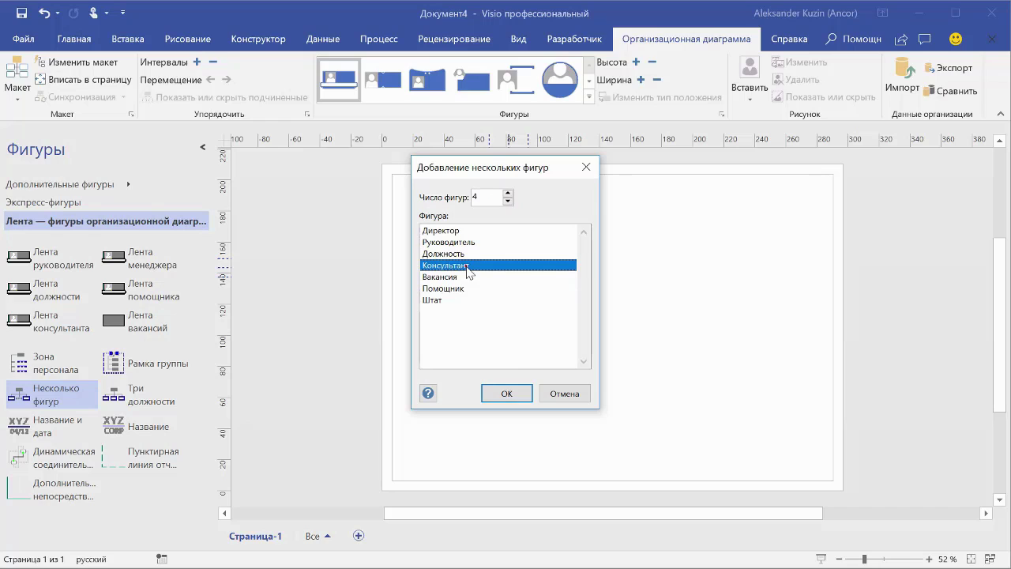
{"action": "left_click", "coordinate": [508, 394]}
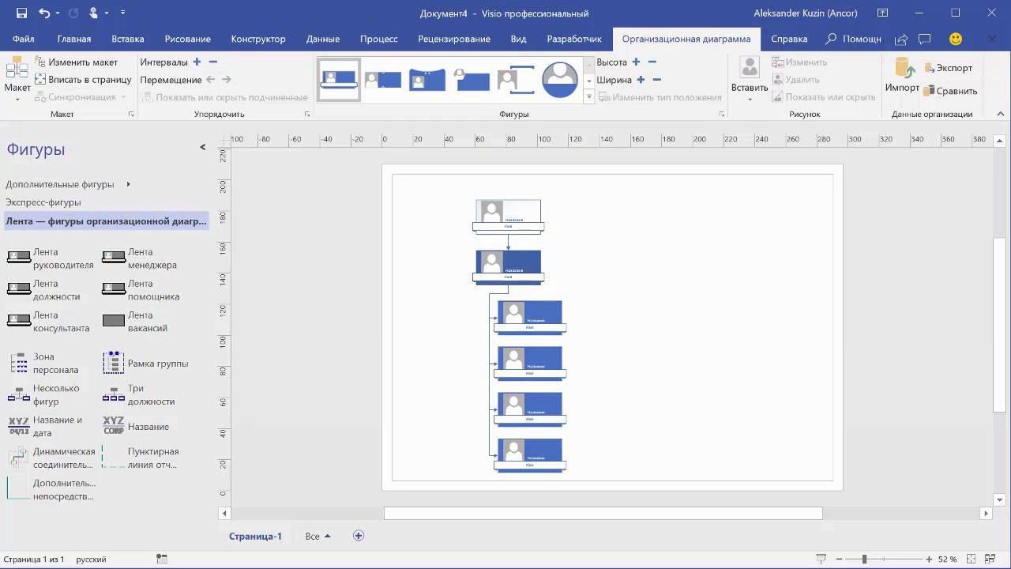
{"action": "key", "text": "ctrl+z"}
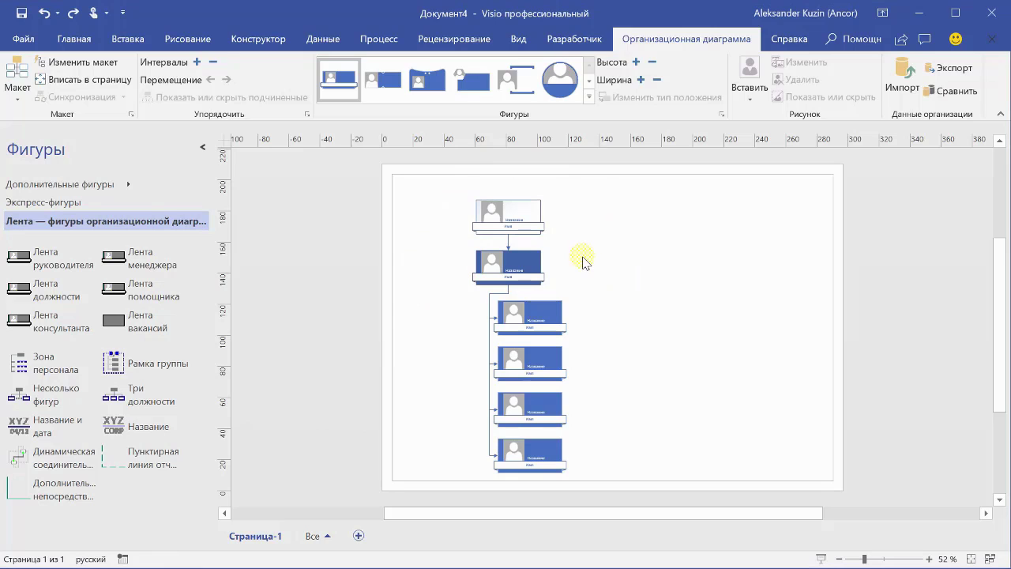
Step: Examine the data fields of the top executive shape in the shape data window, and close that window
{"action": "scroll", "coordinate": [582, 262], "scroll_direction": "up", "scroll_amount": 2}
{"action": "scroll", "coordinate": [573, 266], "scroll_direction": "up", "scroll_amount": 3}
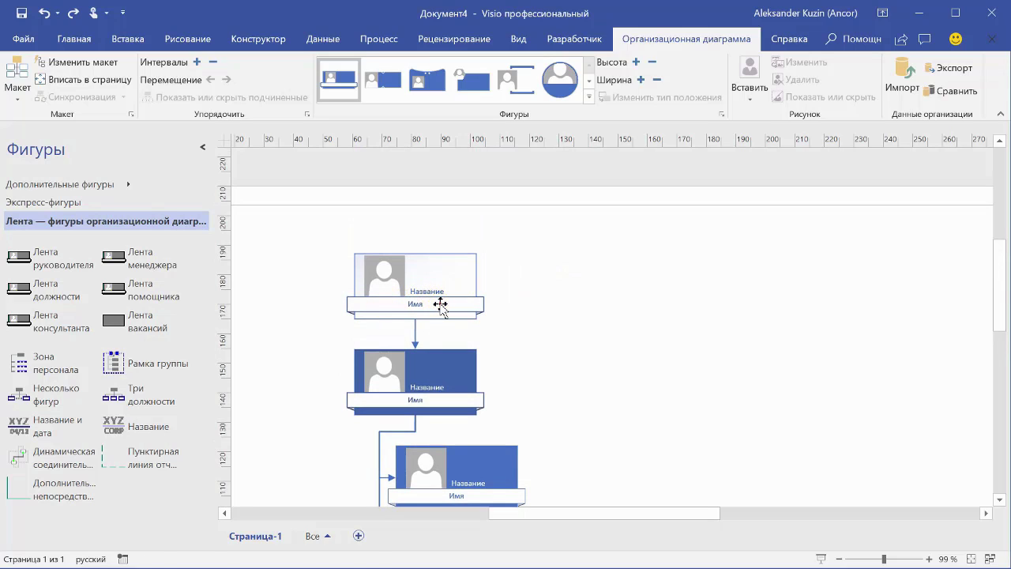
{"action": "left_click", "coordinate": [440, 304]}
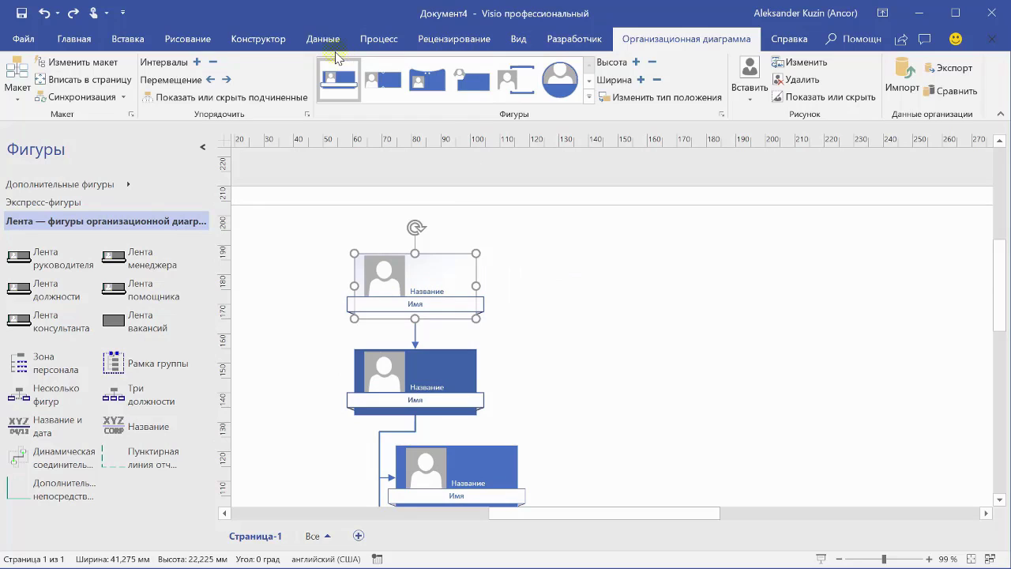
{"action": "left_click", "coordinate": [325, 41]}
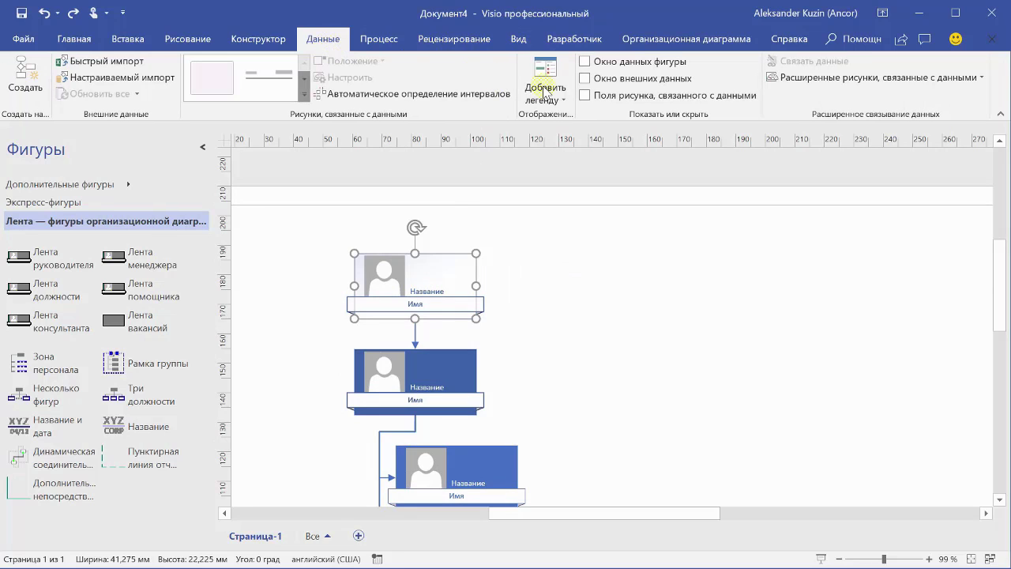
{"action": "left_click", "coordinate": [584, 61]}
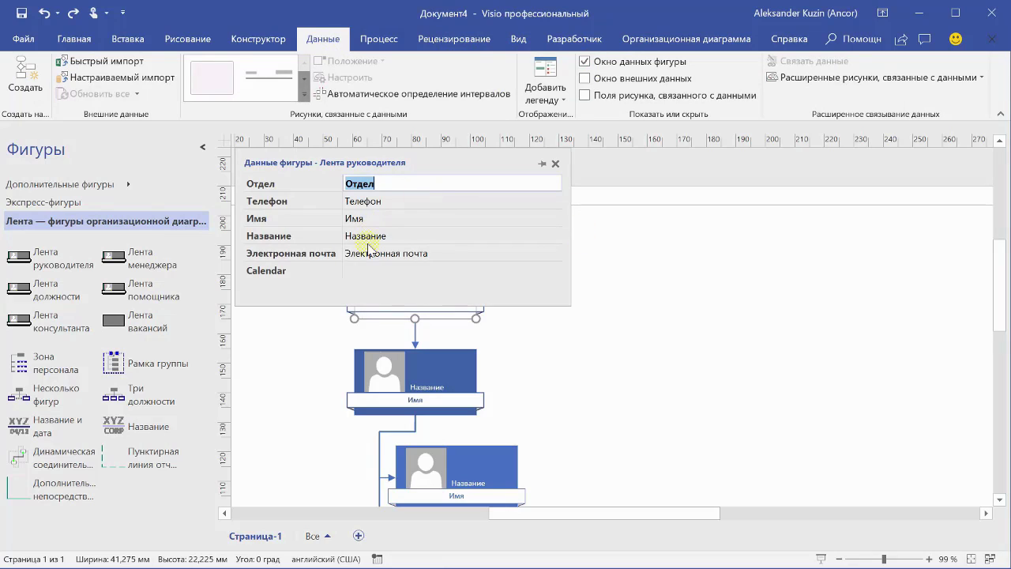
{"action": "scroll", "coordinate": [605, 301], "scroll_direction": "up", "scroll_amount": 3}
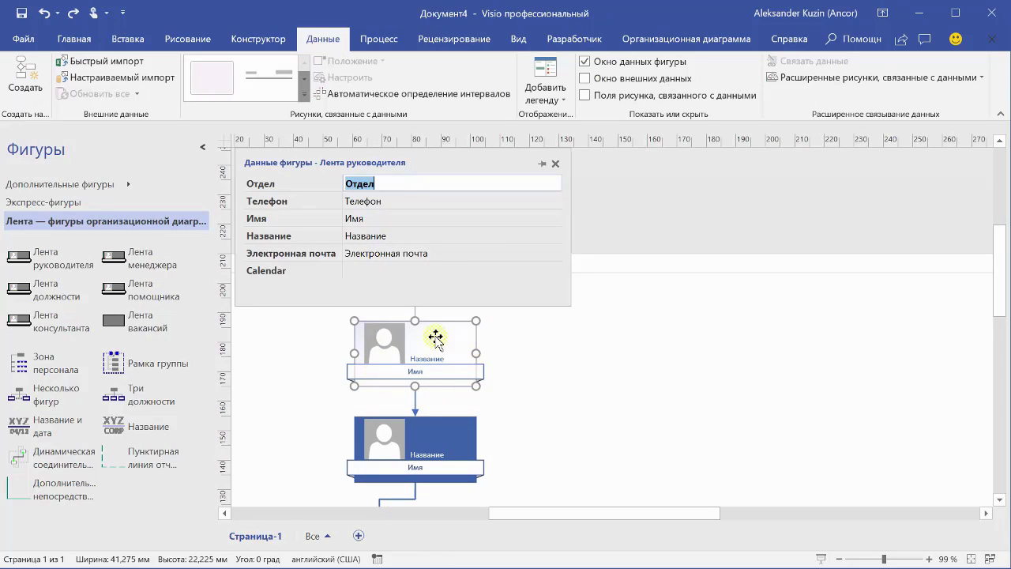
{"action": "left_click", "coordinate": [545, 378]}
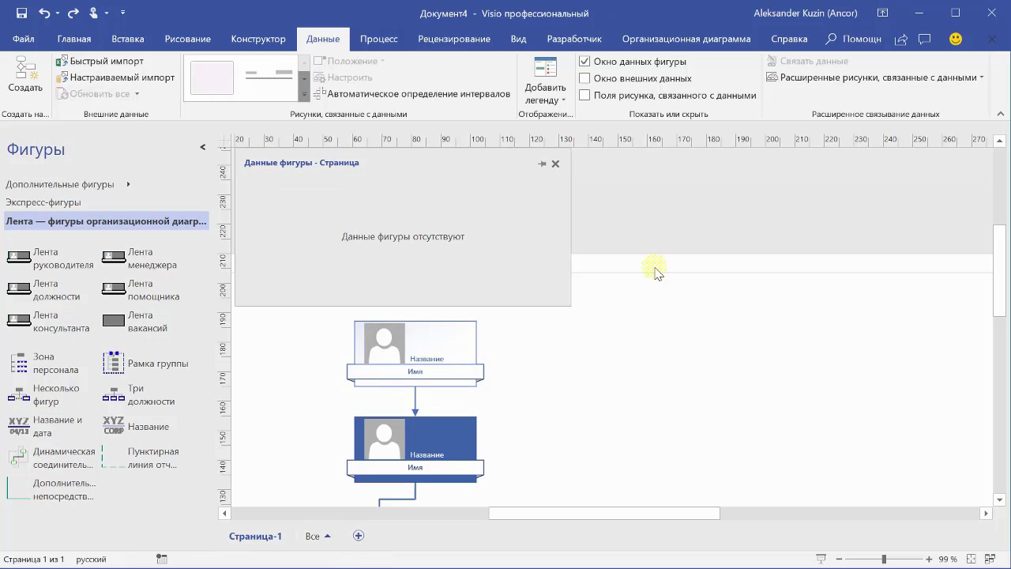
{"action": "left_click", "coordinate": [687, 40]}
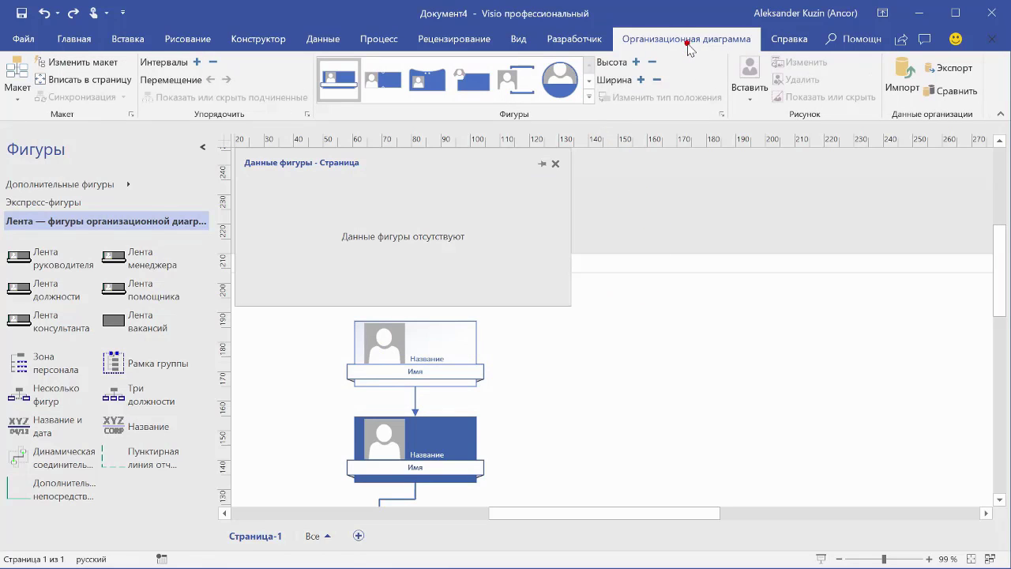
{"action": "left_click", "coordinate": [555, 165]}
{"action": "left_click", "coordinate": [652, 295]}
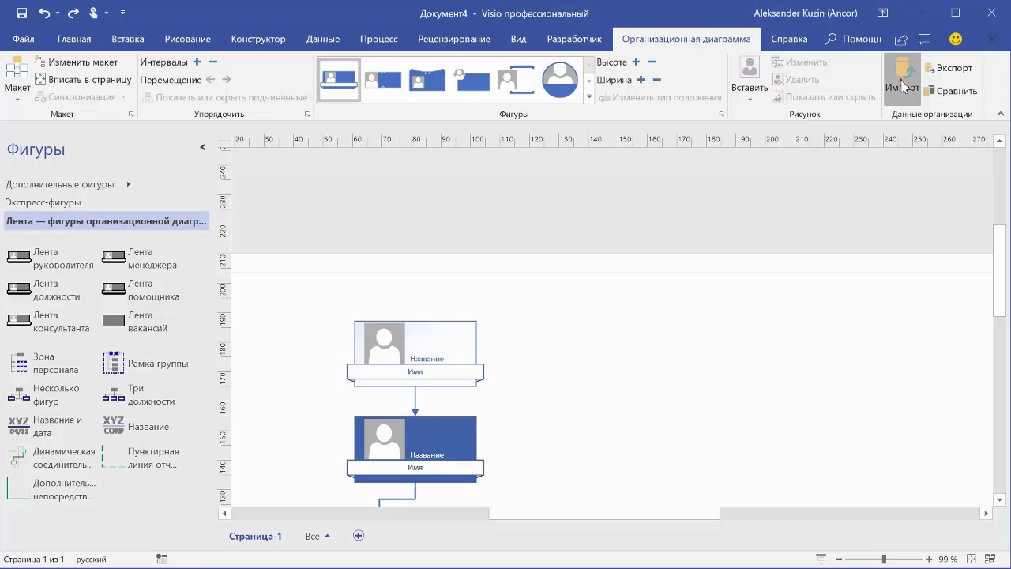
Step: Start an organization chart import from the Excel file C:\Webinars\Overview\OrgChart.xlsx with English (US) as the language
{"action": "left_click", "coordinate": [901, 79]}
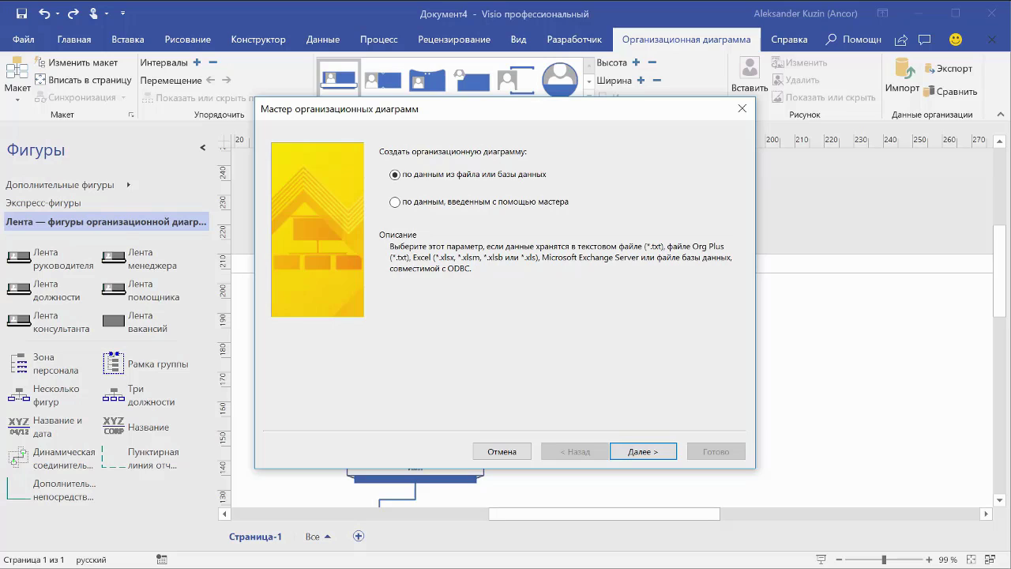
{"action": "left_click", "coordinate": [642, 451]}
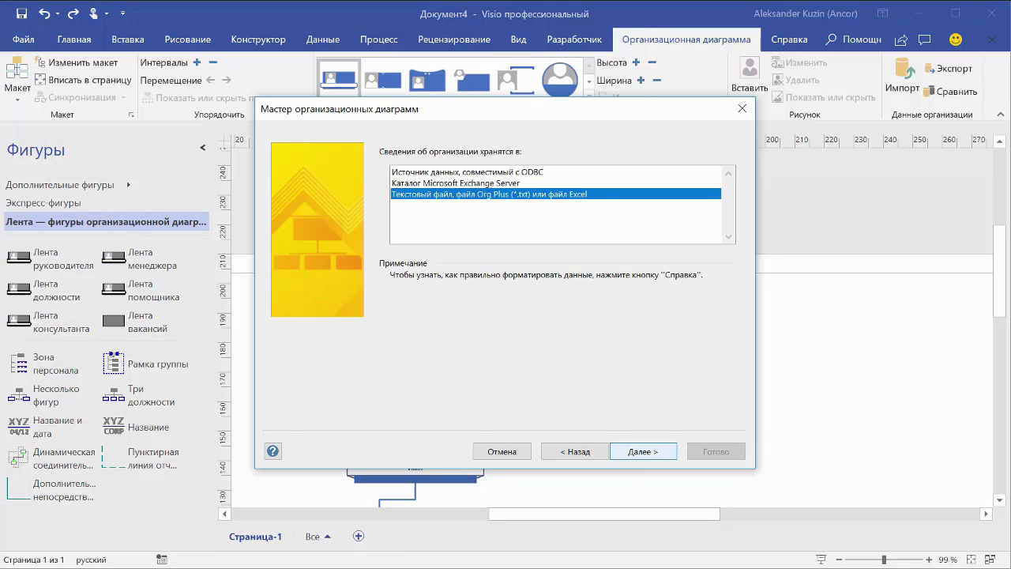
{"action": "left_click", "coordinate": [648, 451]}
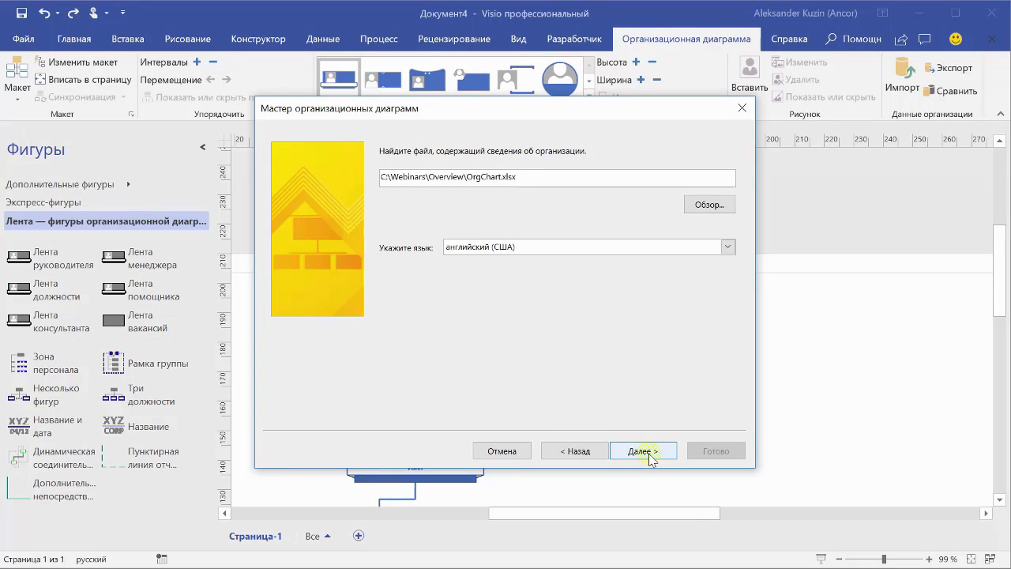
{"action": "left_click", "coordinate": [646, 452]}
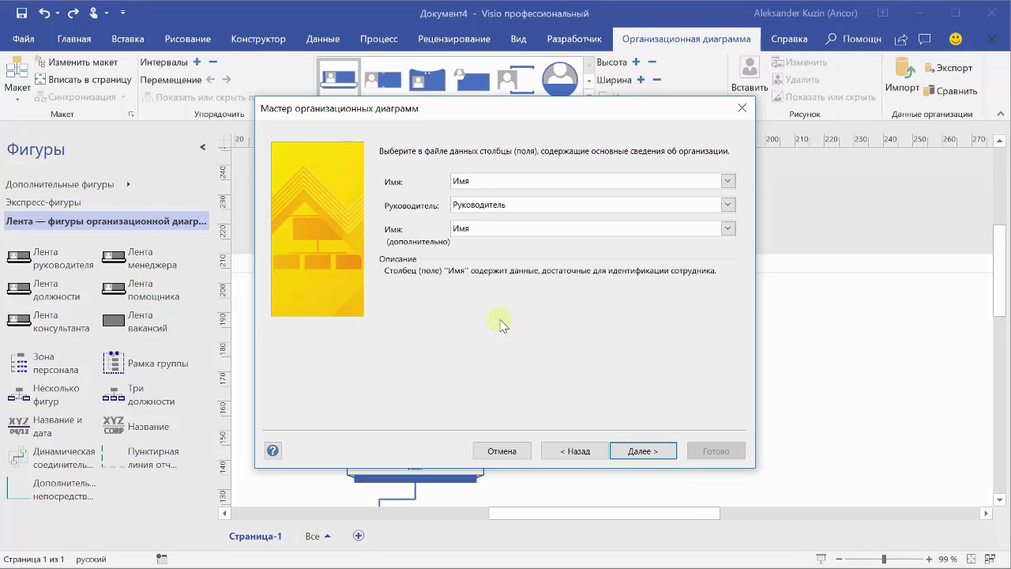
Step: Map the name column to "Имя" and the manager column to "Руководитель", with the additional name column set to "<нет>"
{"action": "left_click", "coordinate": [728, 182]}
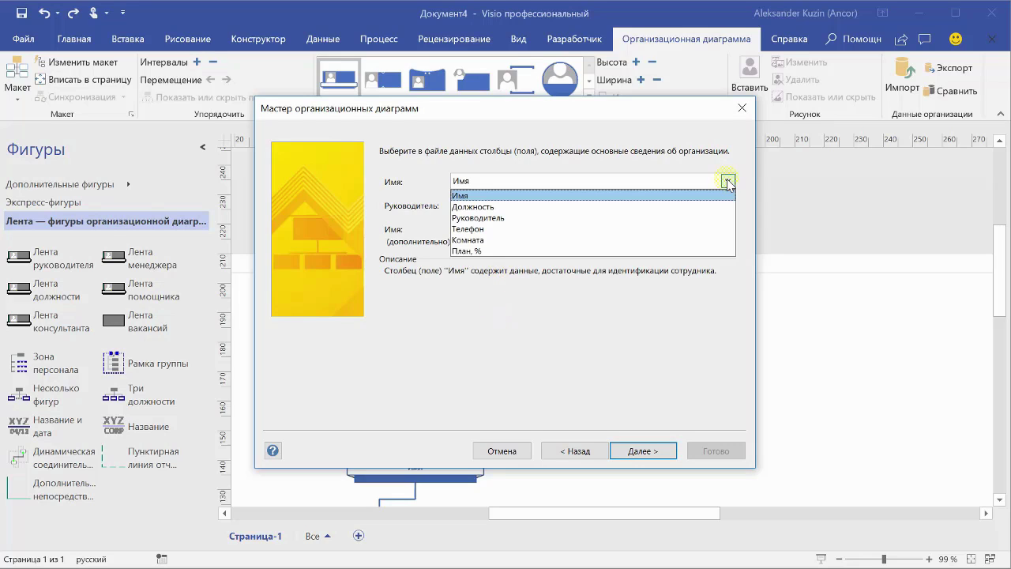
{"action": "left_click", "coordinate": [727, 183]}
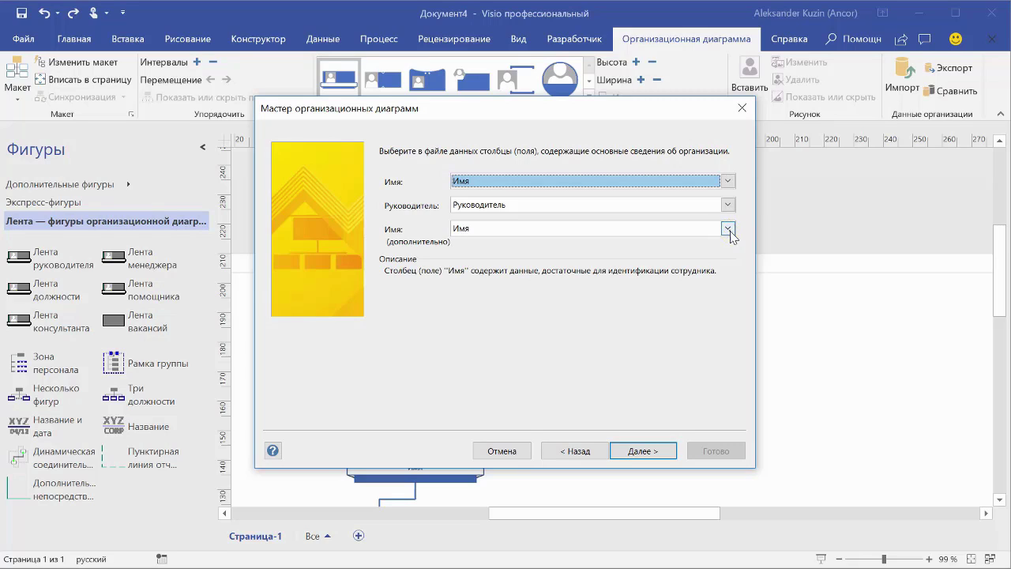
{"action": "left_click", "coordinate": [729, 229]}
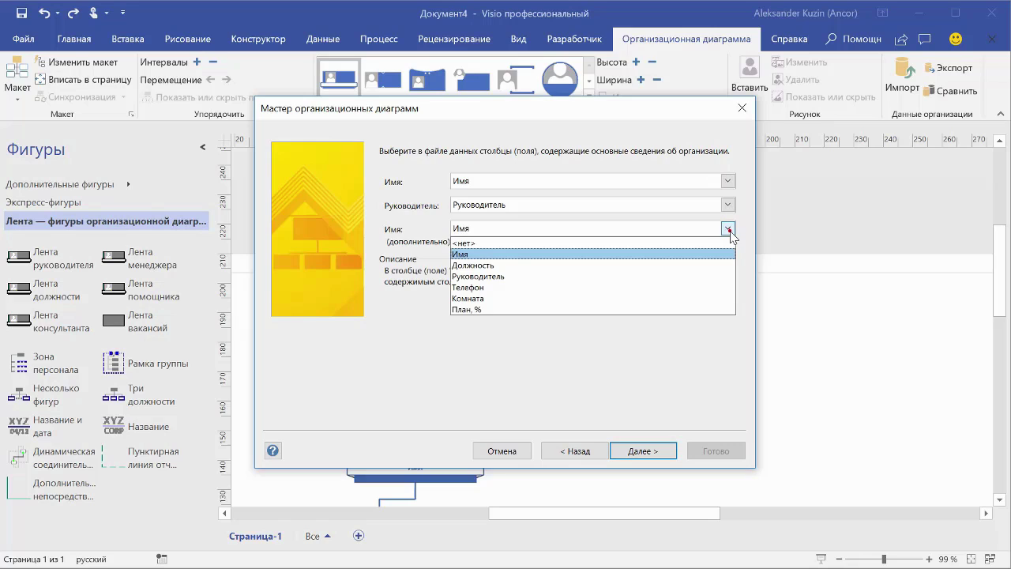
{"action": "left_click", "coordinate": [557, 243]}
{"action": "left_click", "coordinate": [641, 453]}
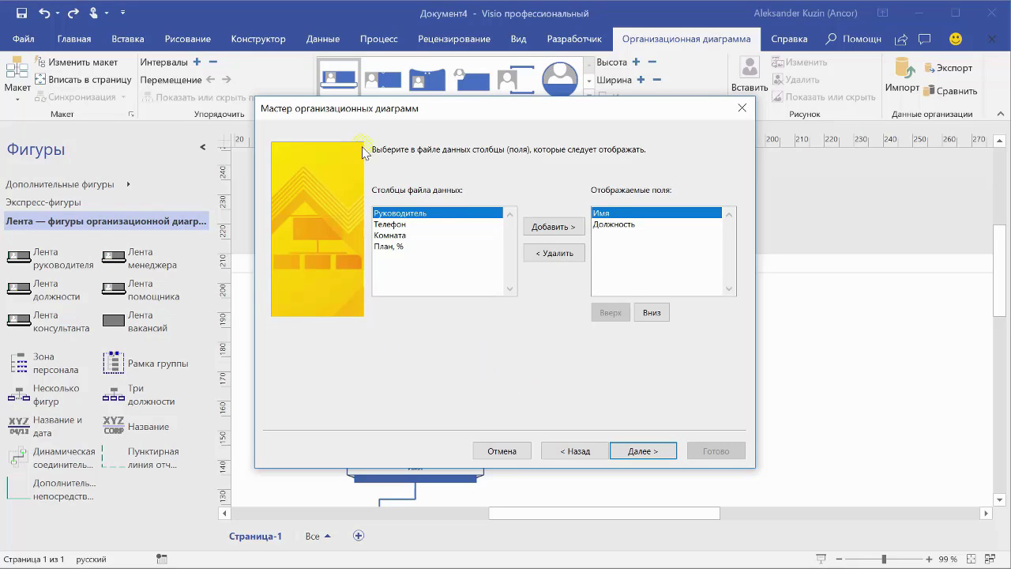
Step: Accept "Имя" and "Должность" as displayed and shape data fields, without pictures and with the number of employees specified per page
{"action": "left_click", "coordinate": [640, 451]}
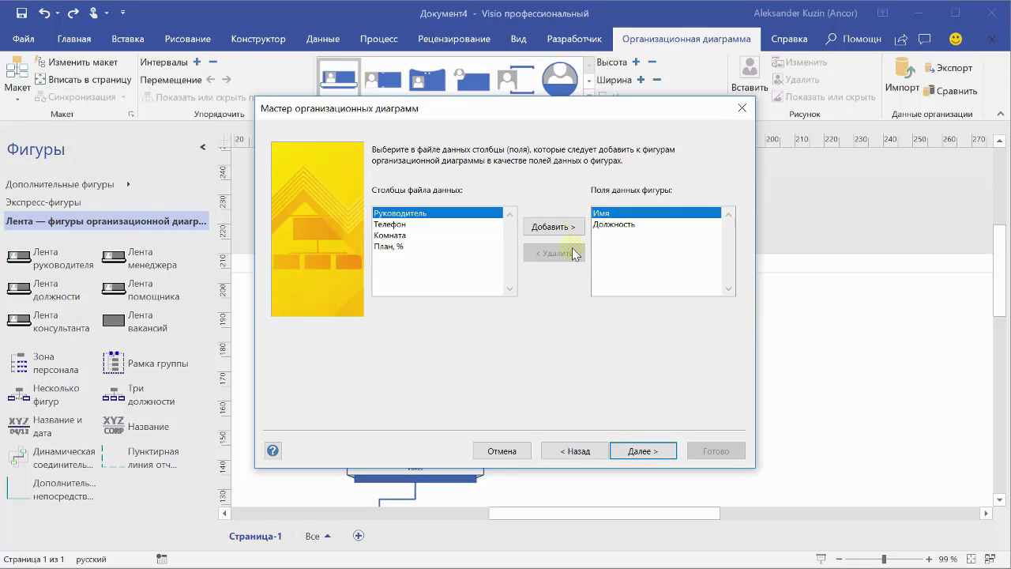
{"action": "left_click", "coordinate": [651, 454]}
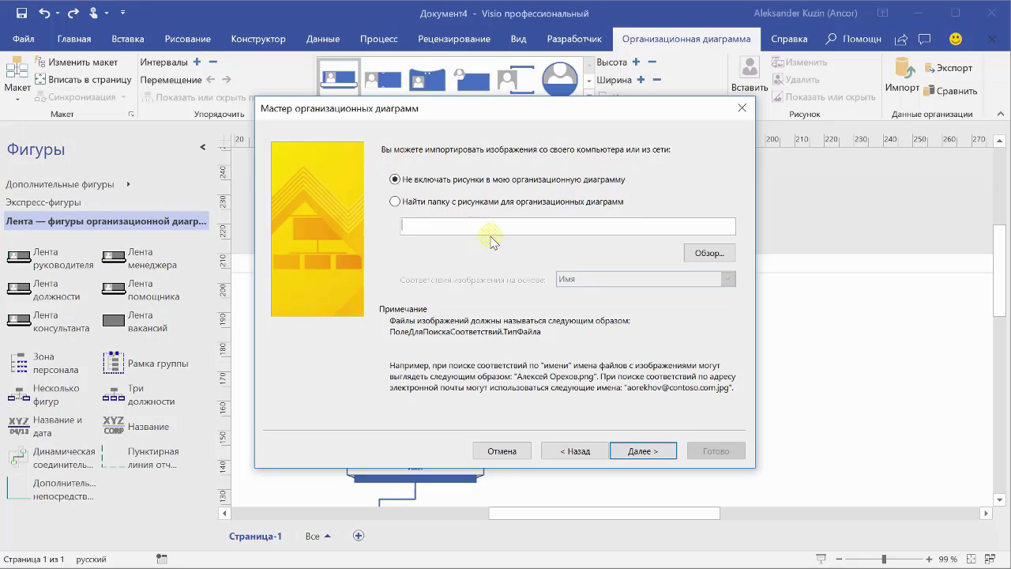
{"action": "left_click", "coordinate": [644, 451]}
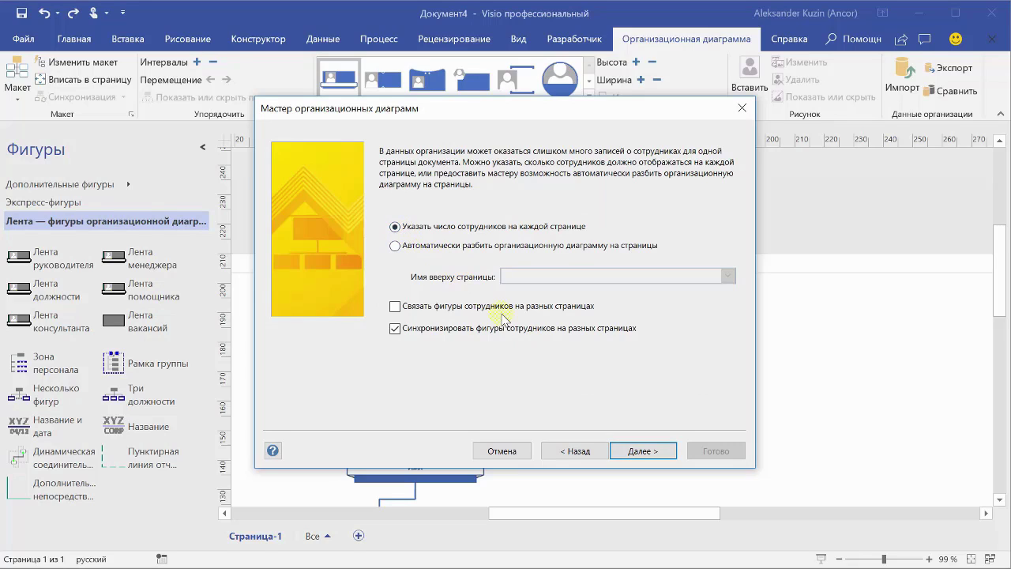
{"action": "left_click", "coordinate": [641, 453]}
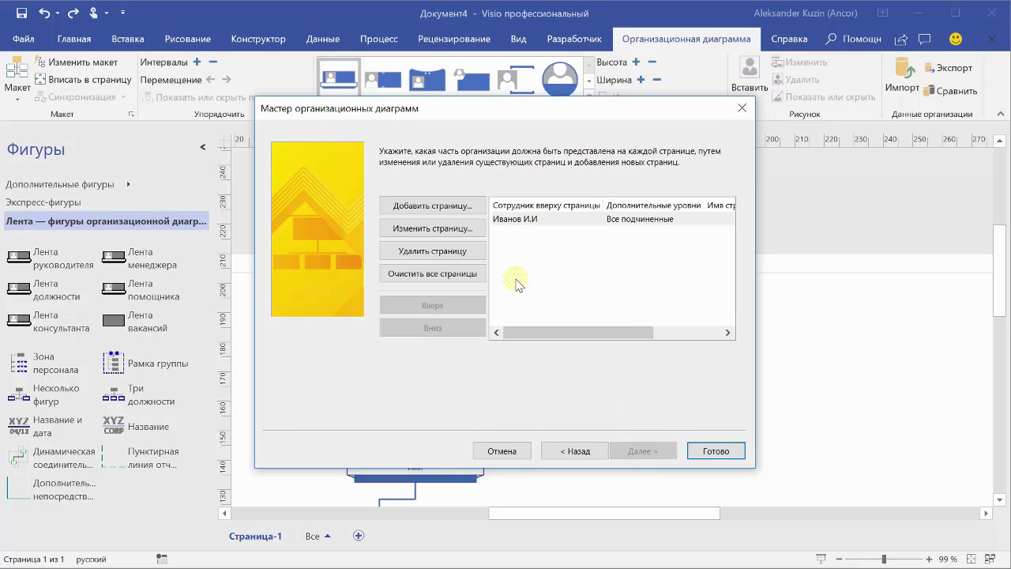
Step: Edit the chart page of the top employee so that its additional levels cover "Все подчиненные"
{"action": "left_click", "coordinate": [517, 228]}
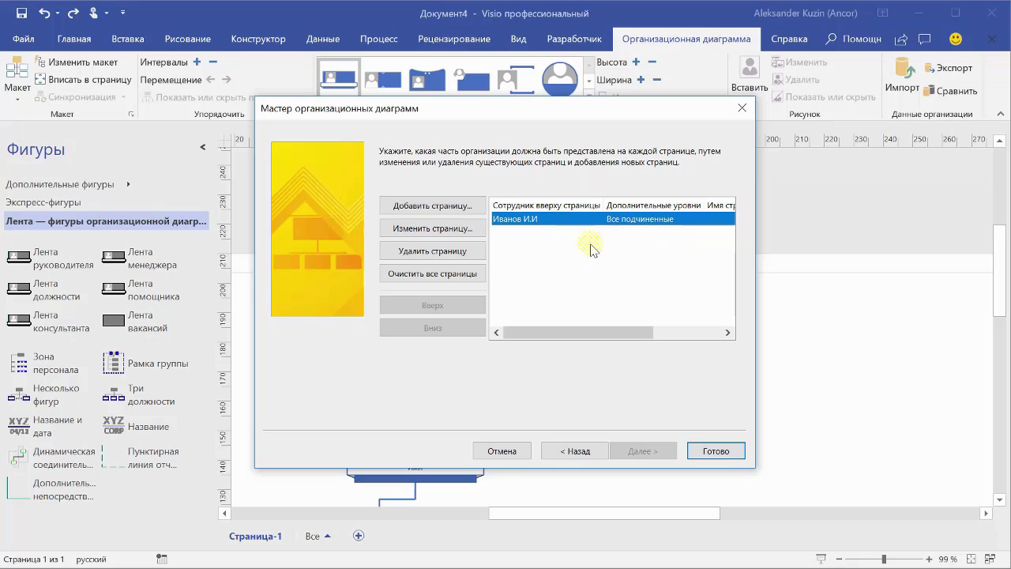
{"action": "left_click", "coordinate": [468, 234]}
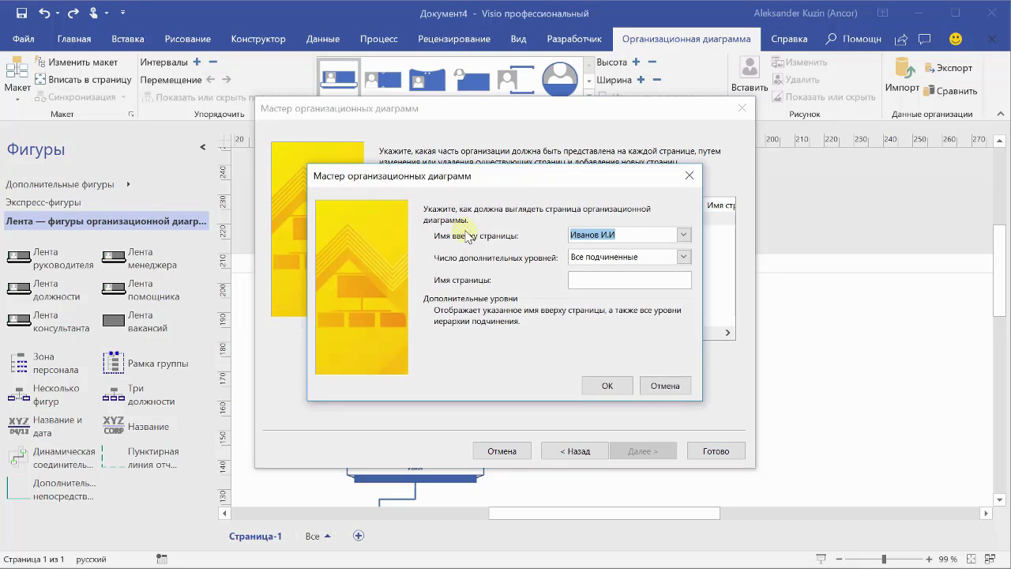
{"action": "left_click", "coordinate": [684, 256]}
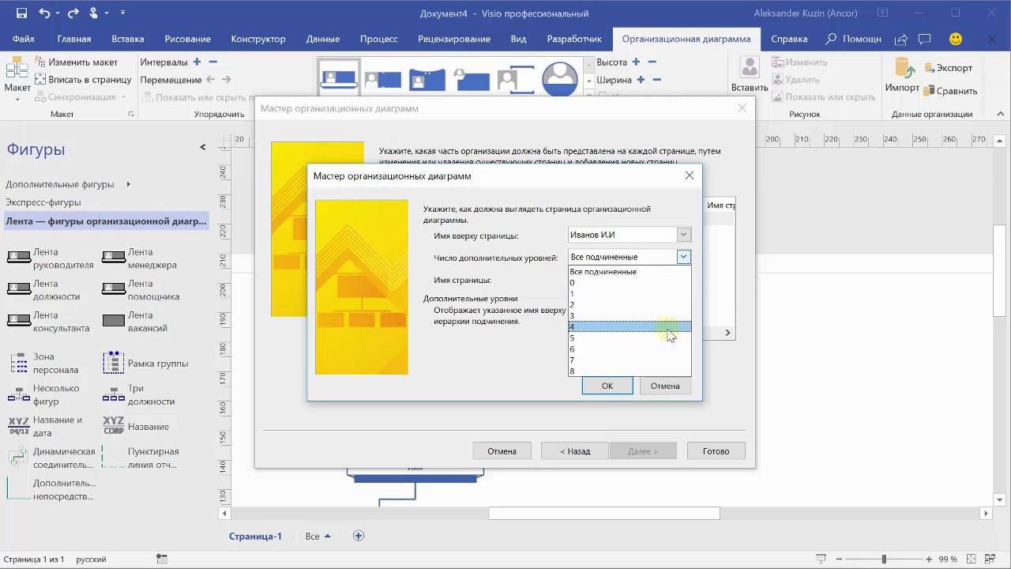
{"action": "left_click", "coordinate": [647, 272]}
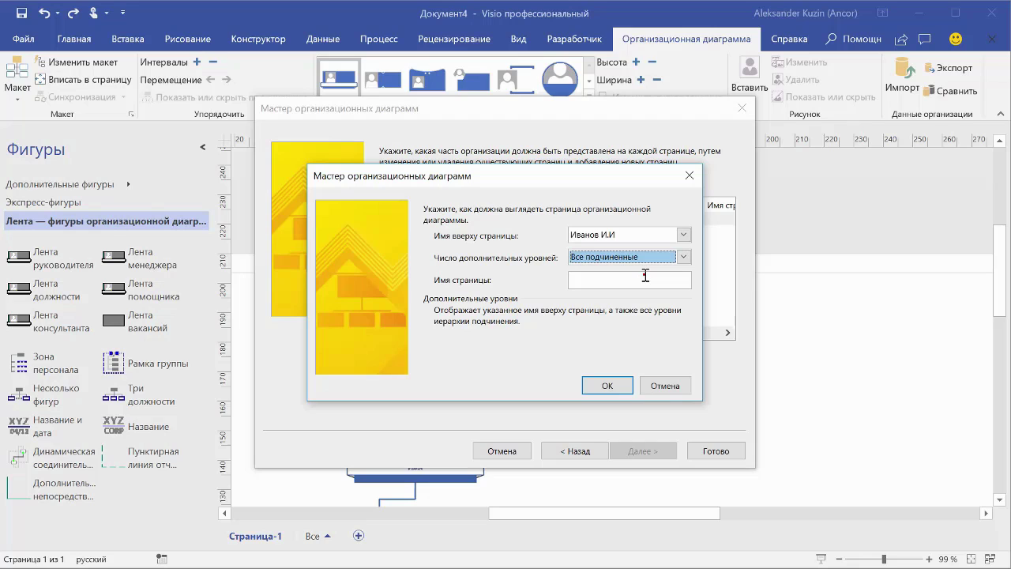
{"action": "left_click", "coordinate": [608, 387]}
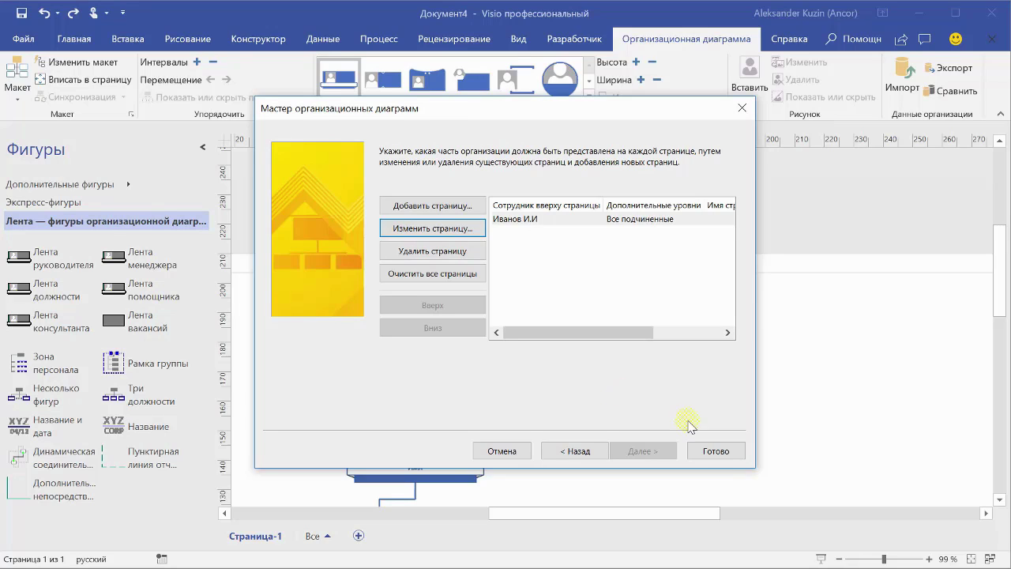
Step: Finish the organization chart import and change the chart's layout so subordinates sit on both sides of the vertical connectors
{"action": "left_click", "coordinate": [706, 456]}
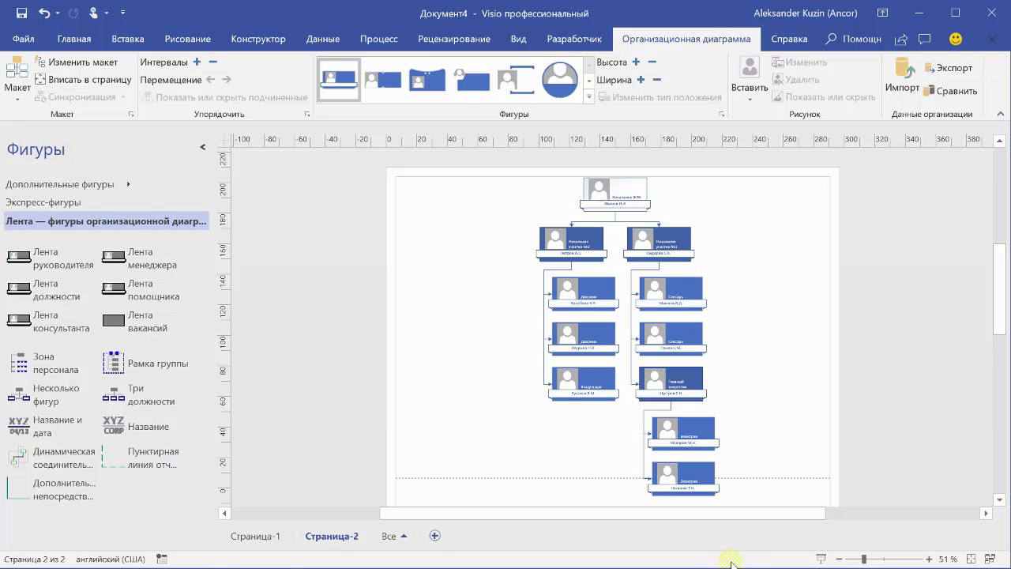
{"action": "key", "text": "alt+shift"}
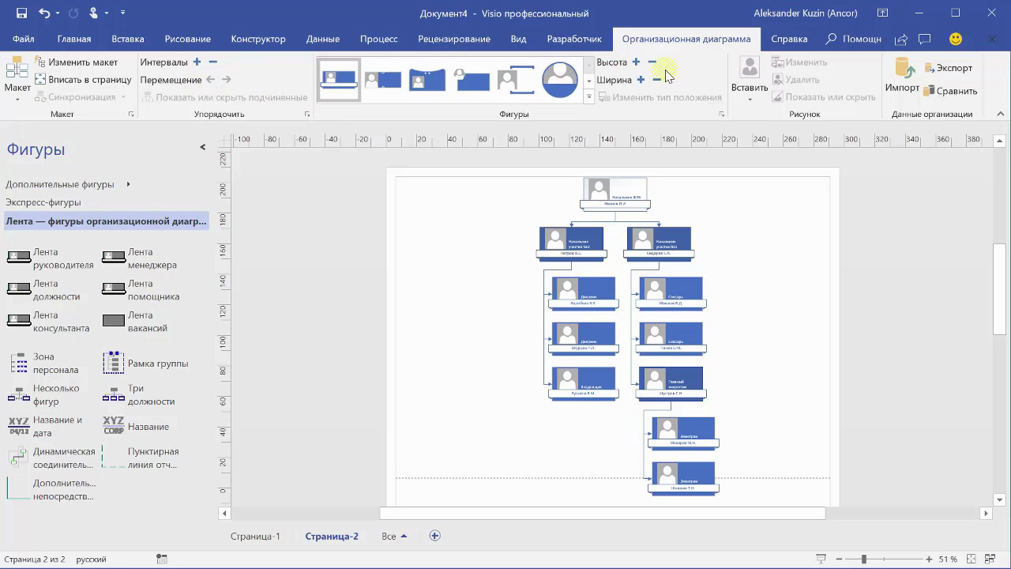
{"action": "left_click", "coordinate": [17, 87]}
{"action": "left_click", "coordinate": [18, 239]}
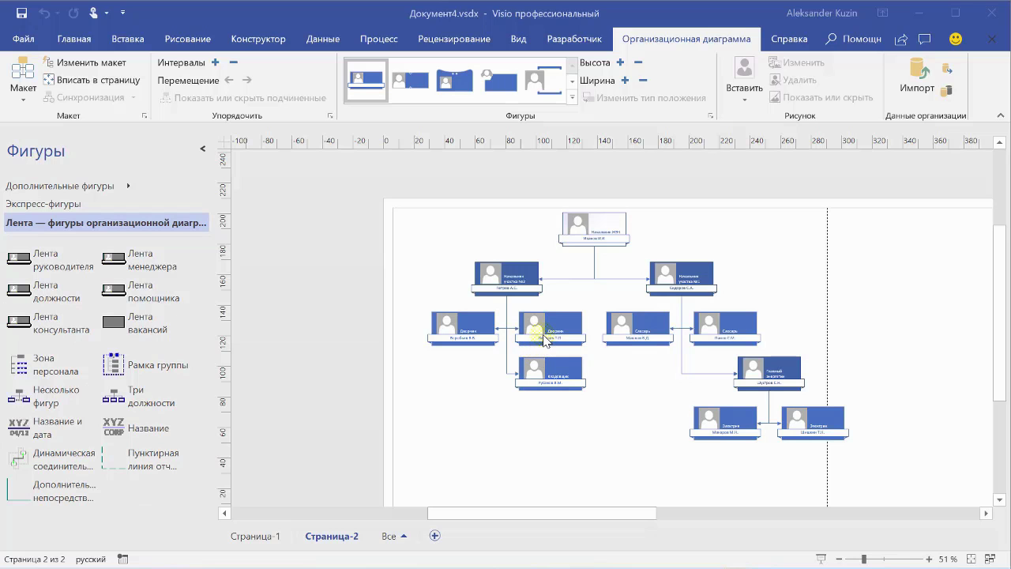
Step: Examine the shape data of the chart's top manager, then hide the shape data again
{"action": "left_click", "coordinate": [575, 242]}
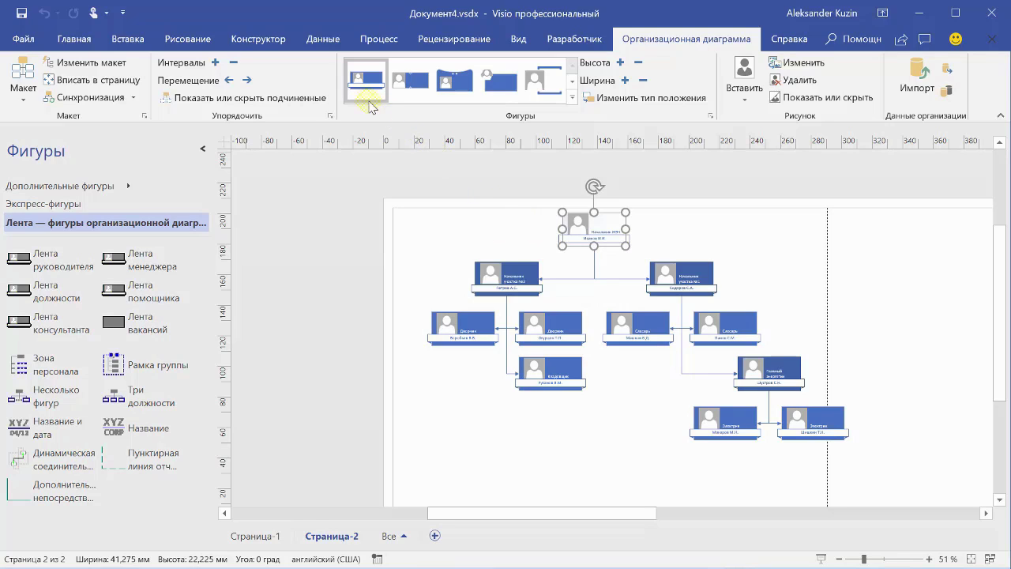
{"action": "left_click", "coordinate": [322, 48]}
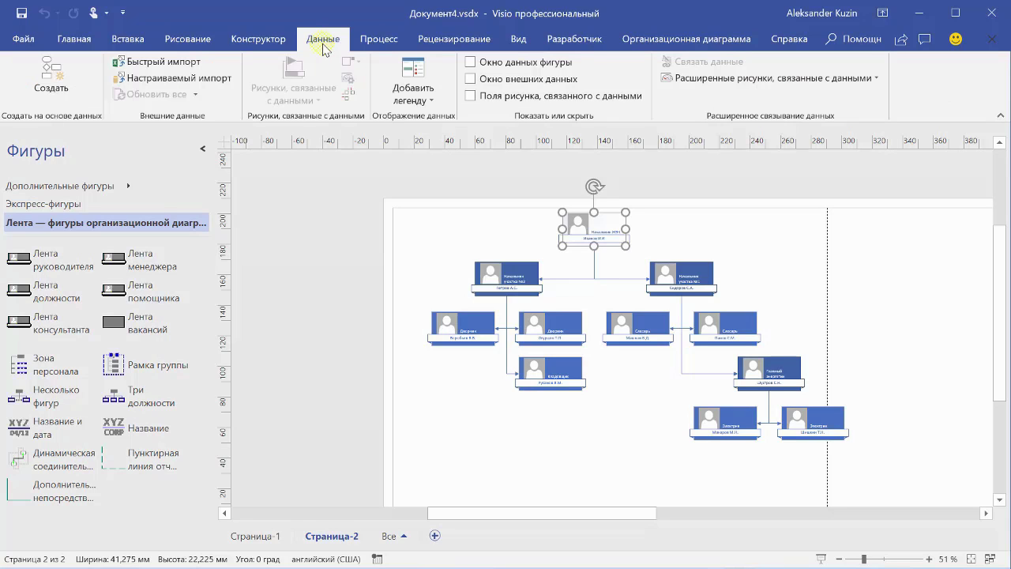
{"action": "left_click", "coordinate": [473, 63]}
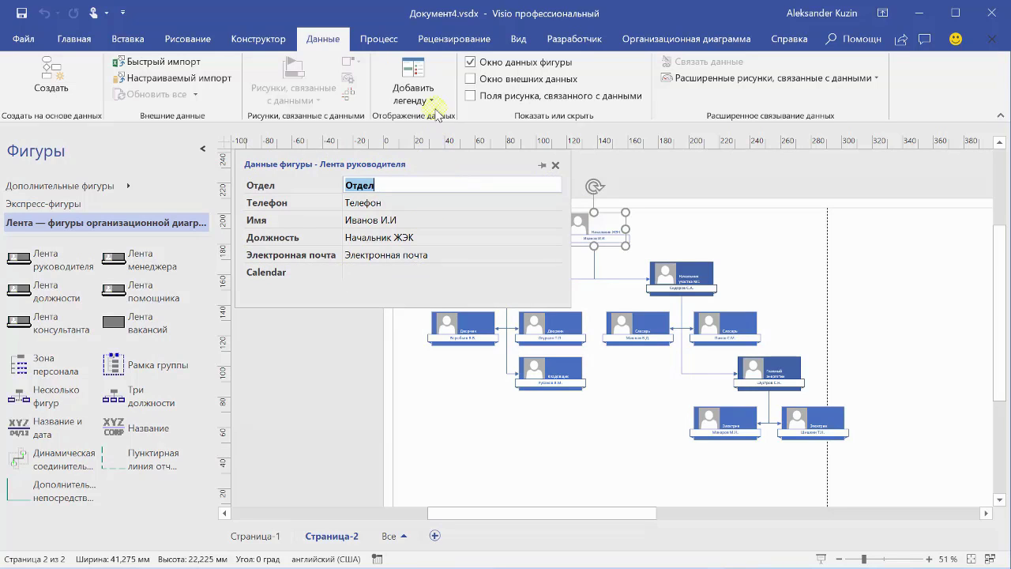
{"action": "left_click", "coordinate": [470, 63]}
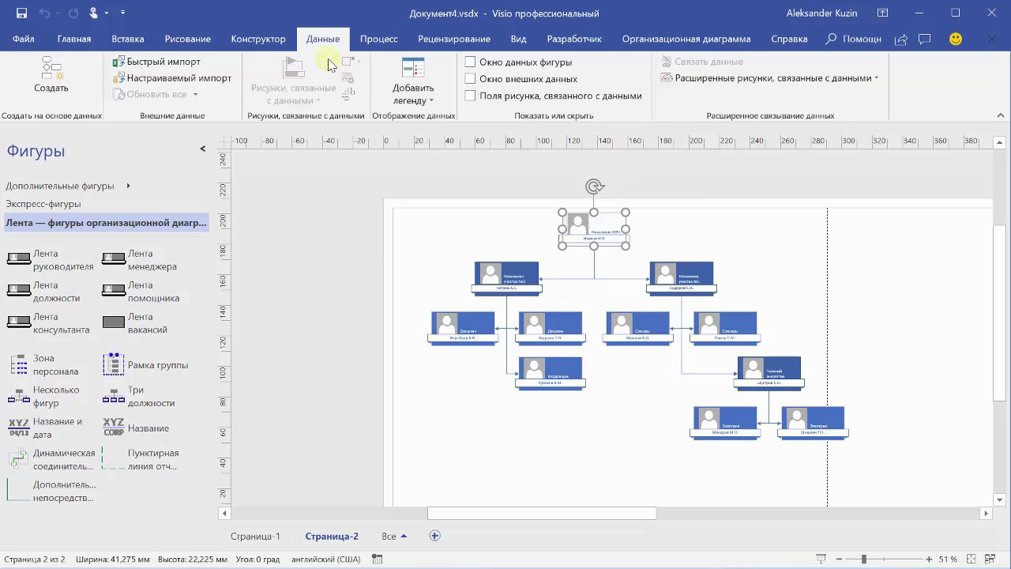
Step: Show the external data and quickly link the whole chart to the workbook C:\Webinars\Overview\OrgChart.xlsx
{"action": "left_click", "coordinate": [471, 80]}
{"action": "left_click_drag", "start_coordinate": [483, 152], "coordinate": [833, 178]}
{"action": "left_click", "coordinate": [859, 190]}
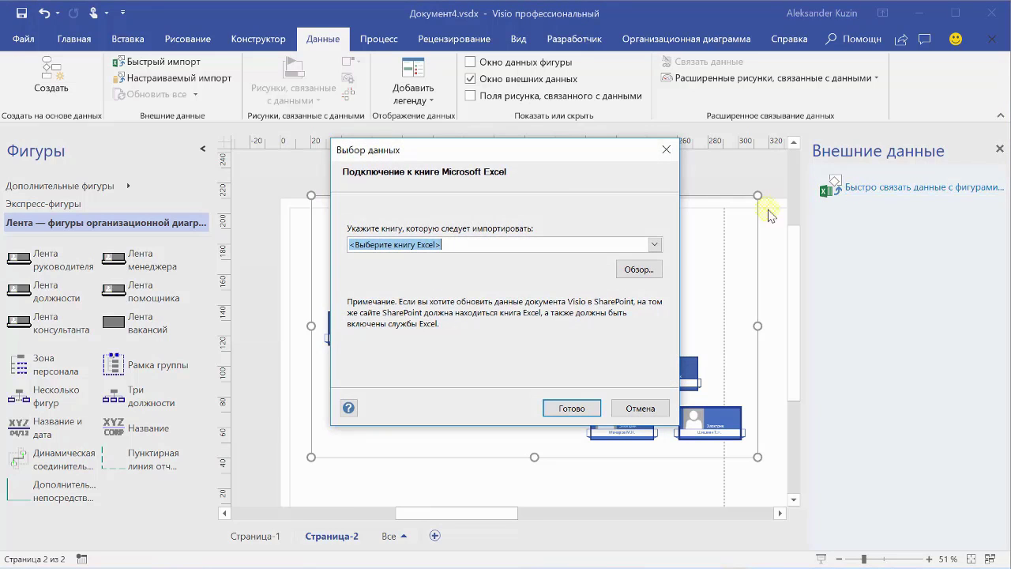
{"action": "left_click", "coordinate": [654, 245]}
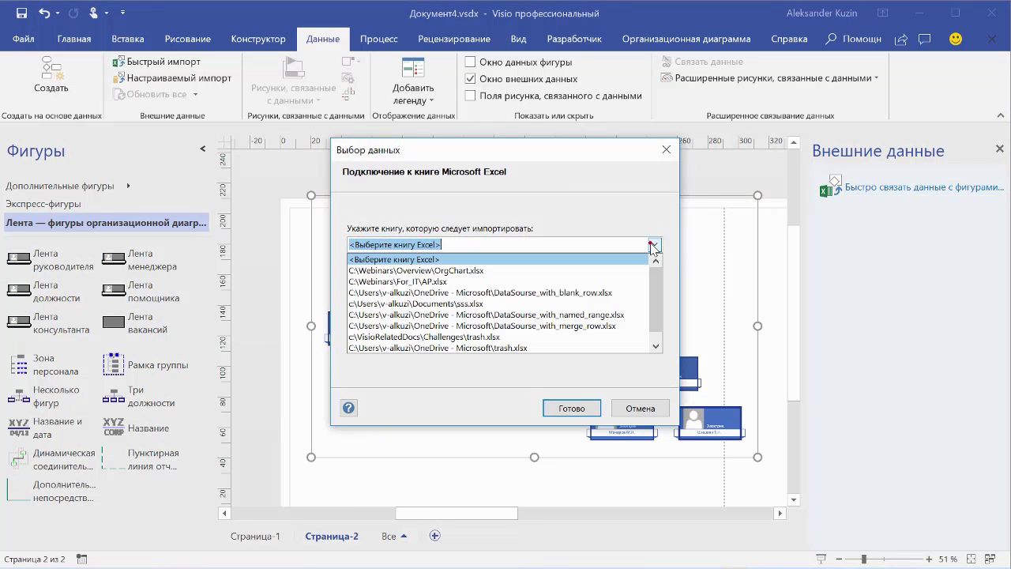
{"action": "left_click", "coordinate": [608, 271]}
{"action": "left_click", "coordinate": [559, 409]}
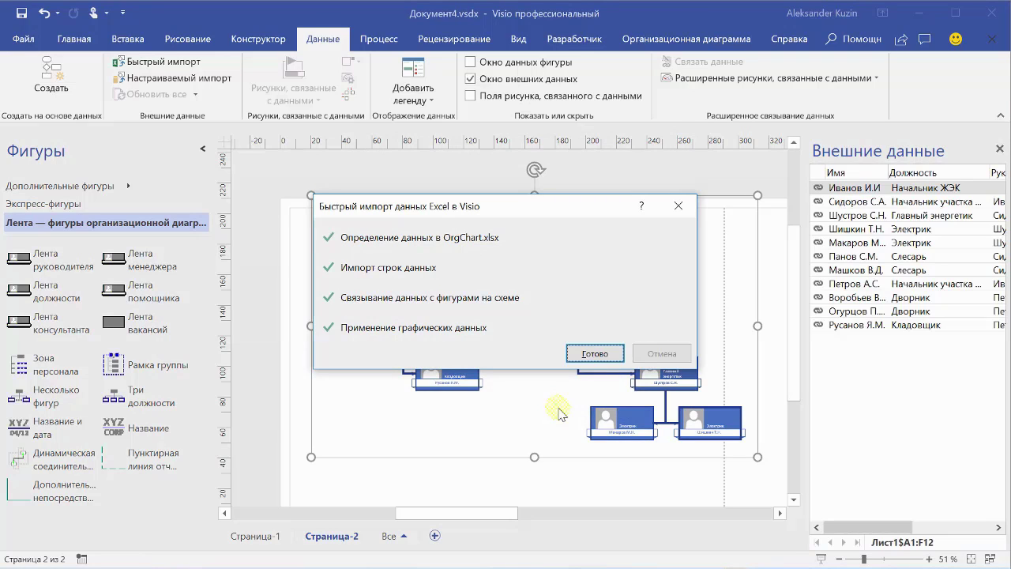
{"action": "left_click", "coordinate": [591, 357]}
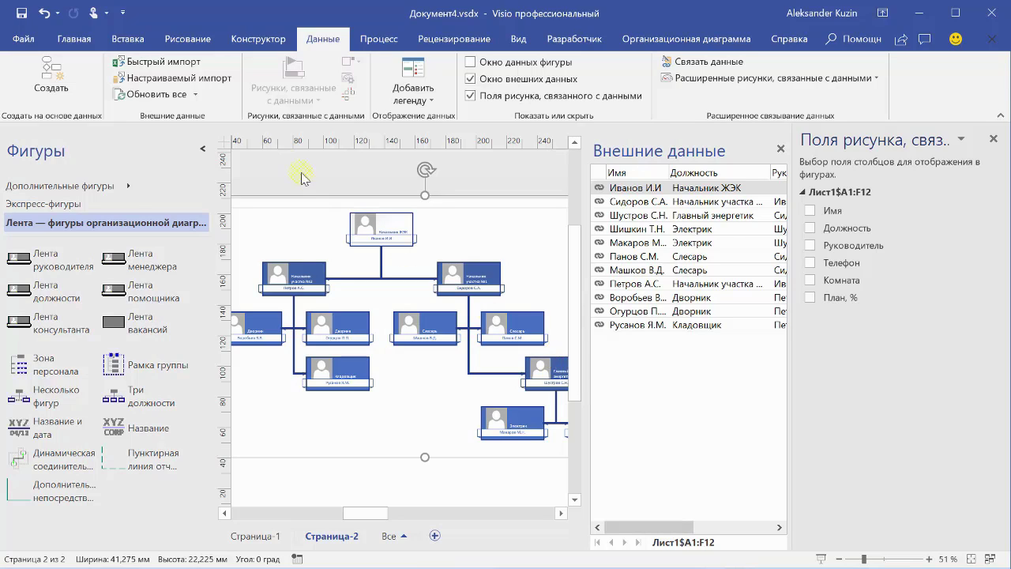
Step: Review the data source types offered by the custom import, leave without importing, and check the row link markers
{"action": "left_click", "coordinate": [216, 79]}
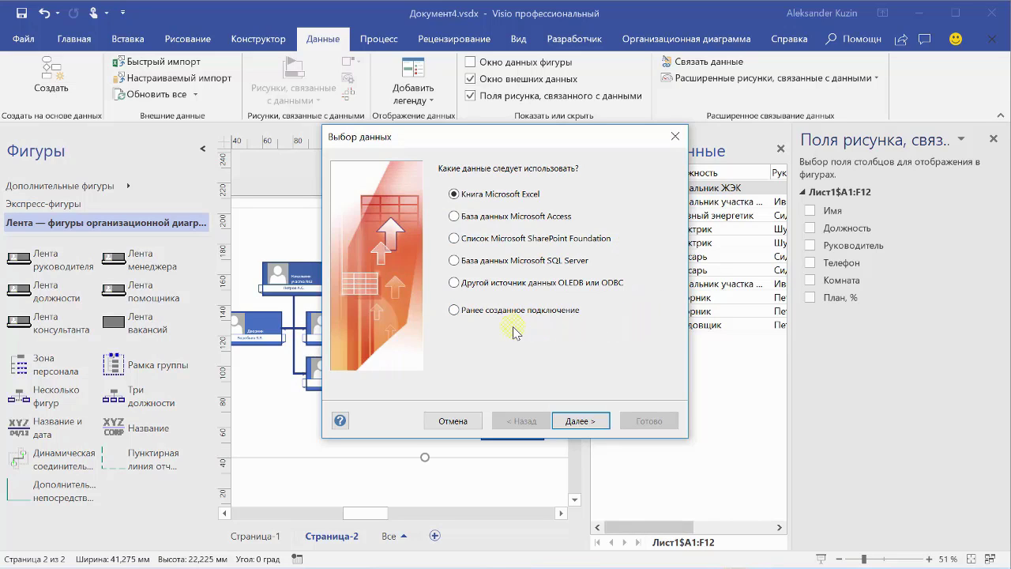
{"action": "left_click", "coordinate": [455, 422]}
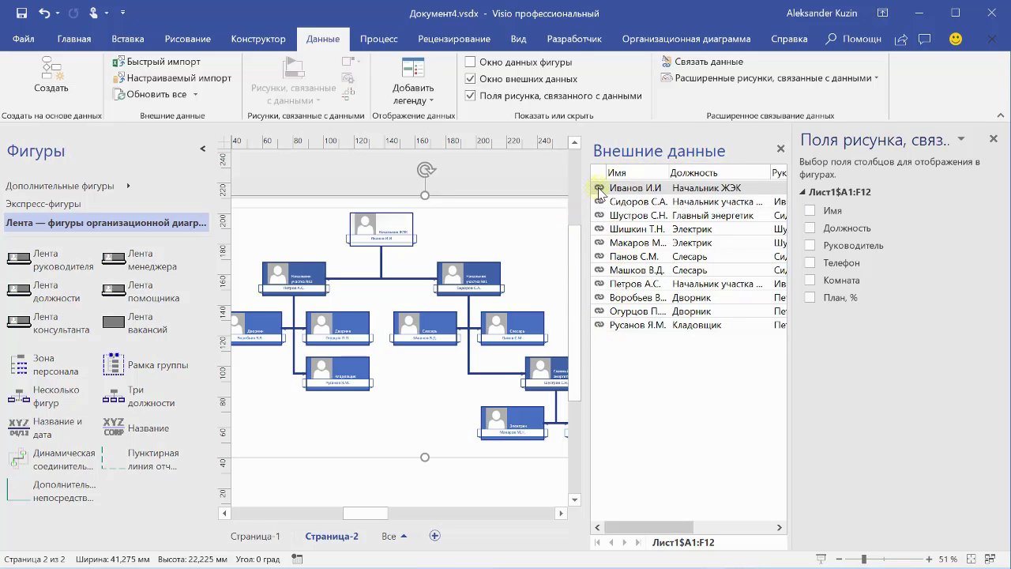
{"action": "mouse_move", "coordinate": [599, 192]}
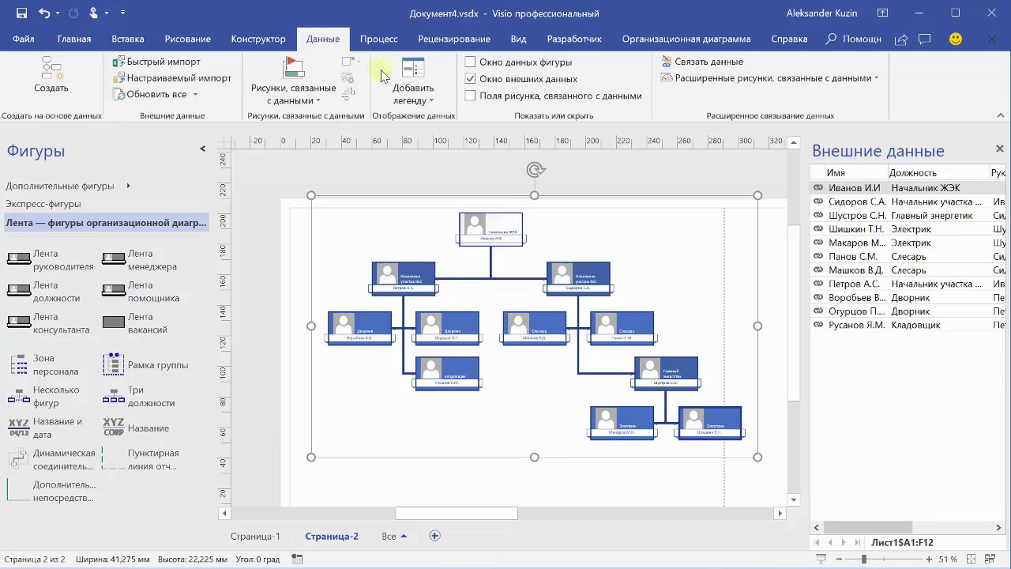
Step: Show the data graphic fields and display the "План, %" field on all shapes of the chart
{"action": "left_click", "coordinate": [472, 96]}
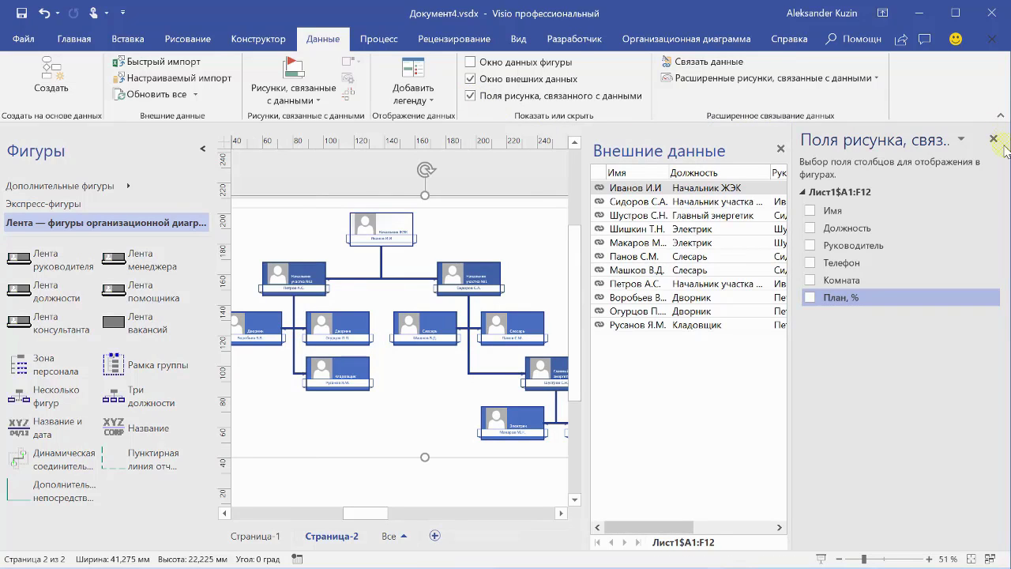
{"action": "left_click", "coordinate": [811, 299]}
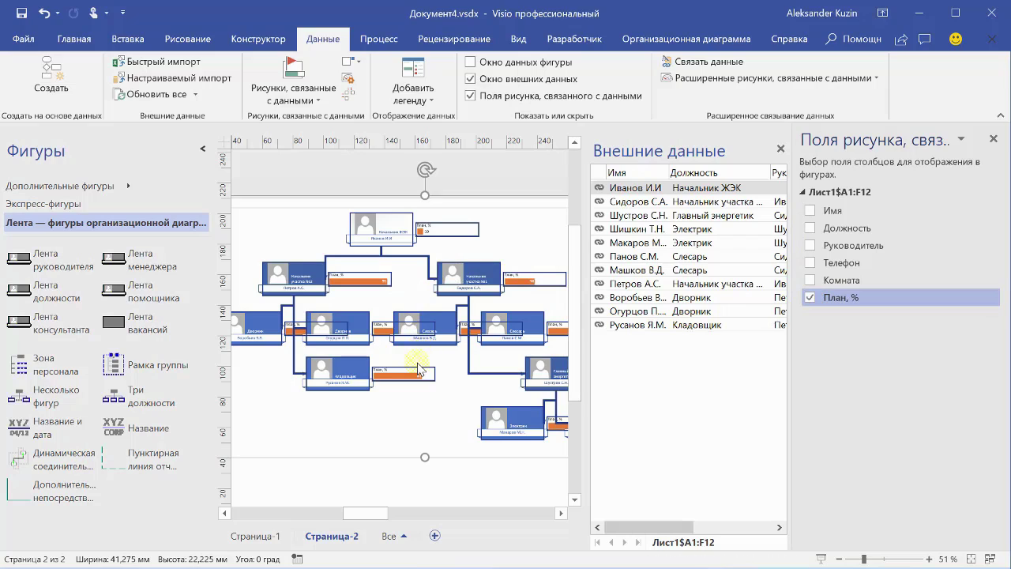
{"action": "left_click", "coordinate": [419, 398]}
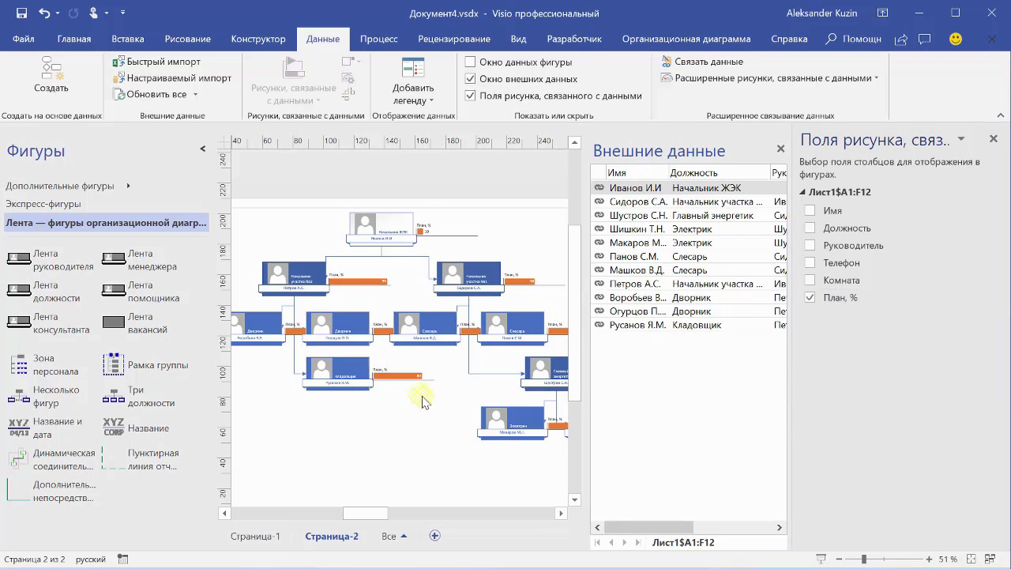
Step: Re-lay out the organization chart to make room for the data graphics beside the shapes
{"action": "left_click", "coordinate": [423, 235]}
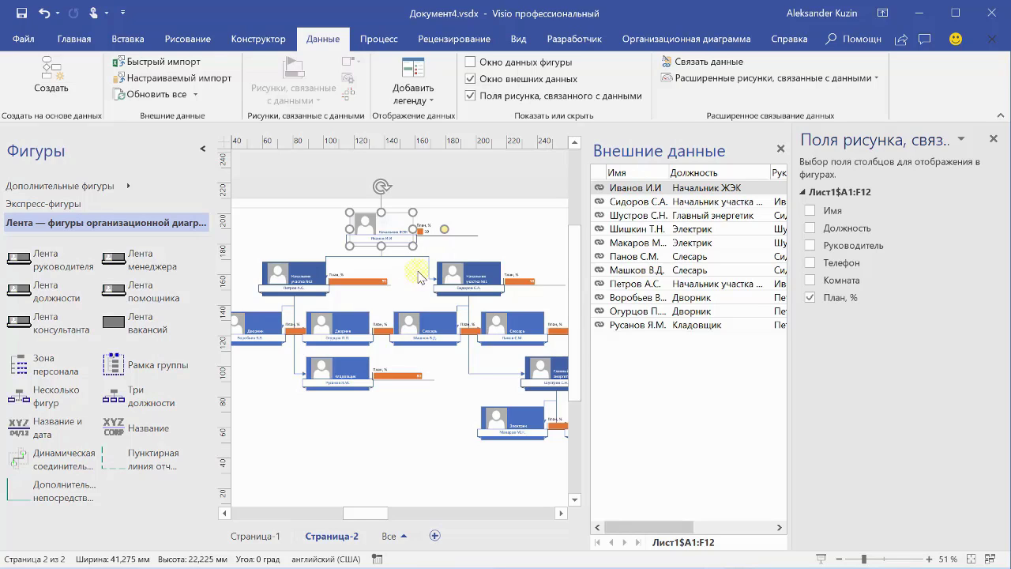
{"action": "left_click", "coordinate": [411, 352]}
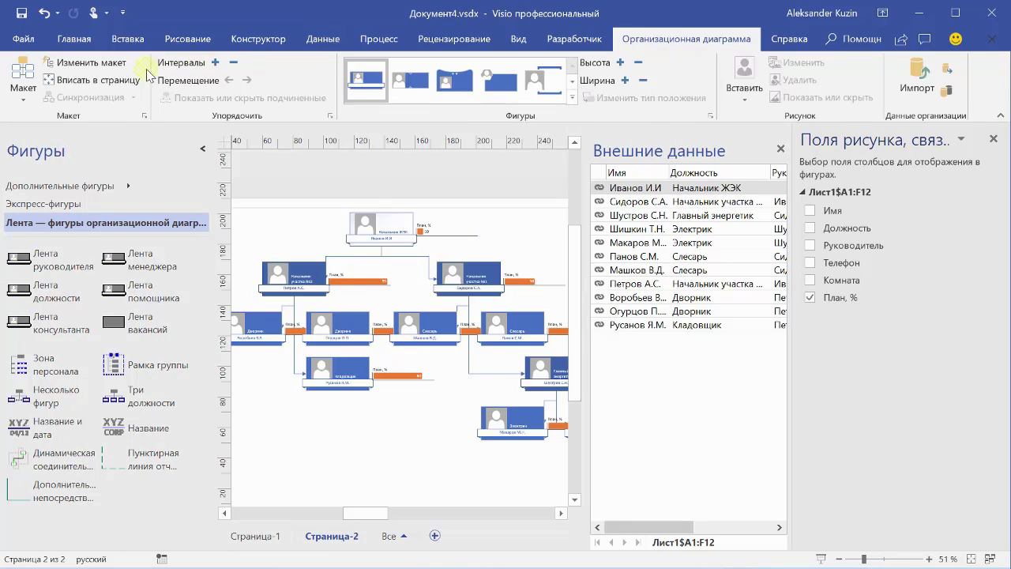
{"action": "left_click", "coordinate": [93, 70]}
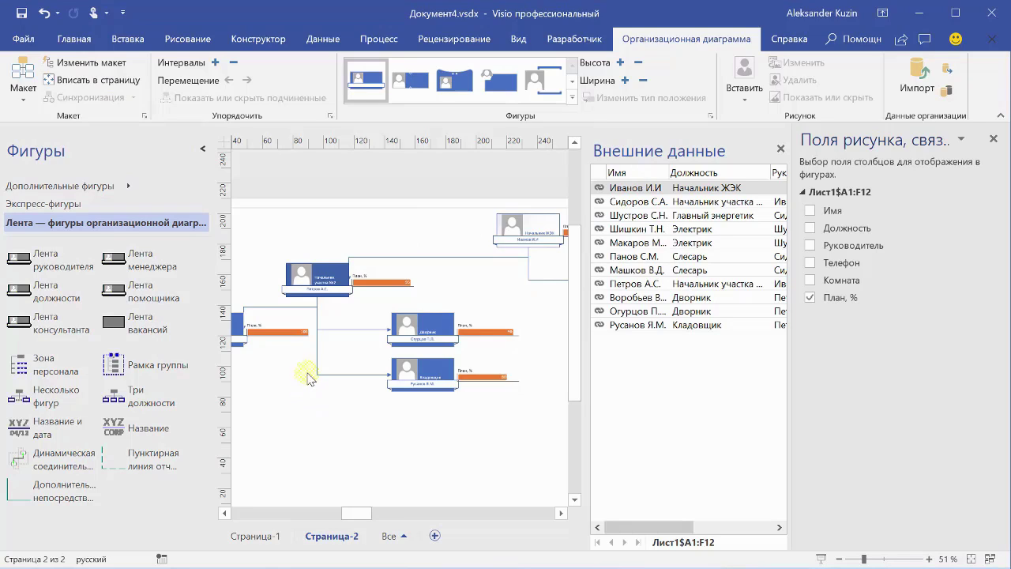
Step: Edit the chart's data graphic so the "План, %" item uses the "Круг хода выполнения" style
{"action": "left_click", "coordinate": [355, 458]}
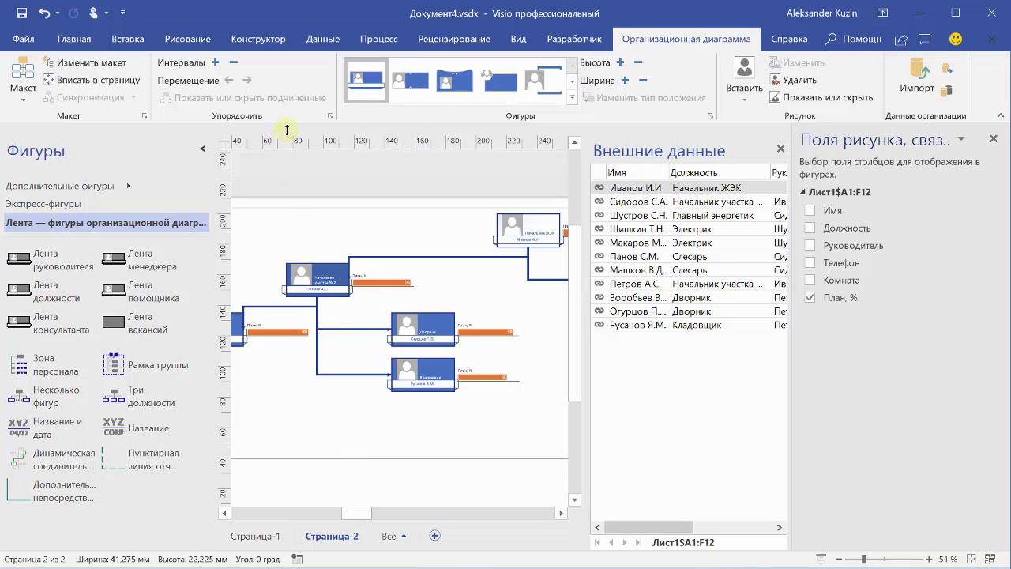
{"action": "left_click", "coordinate": [320, 41]}
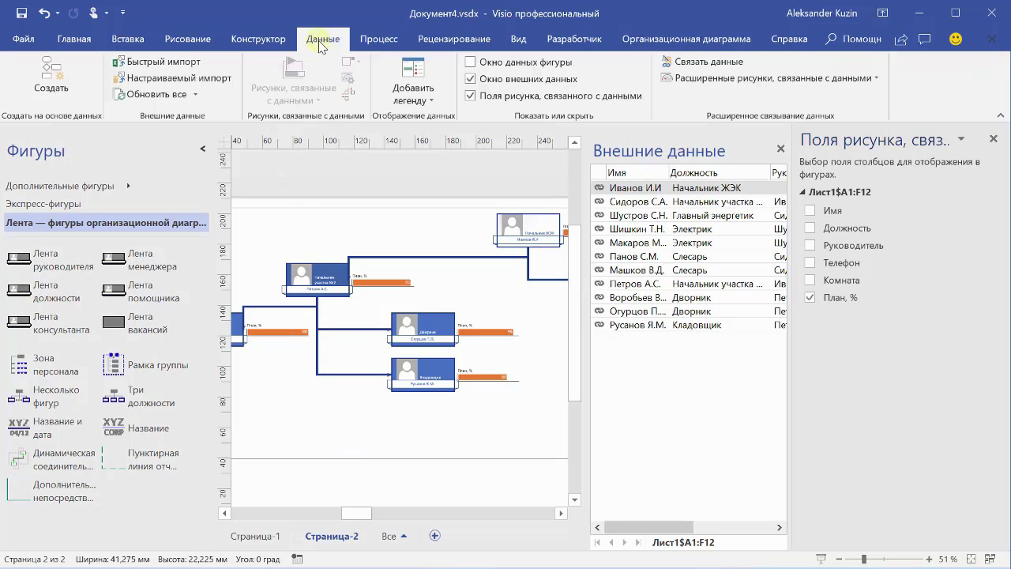
{"action": "left_click", "coordinate": [681, 80]}
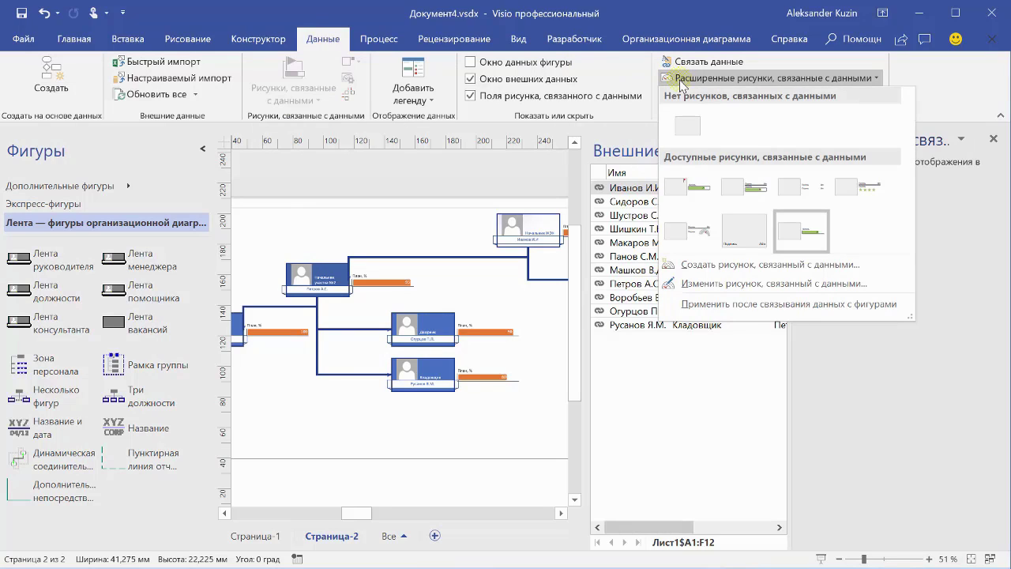
{"action": "left_click", "coordinate": [721, 283]}
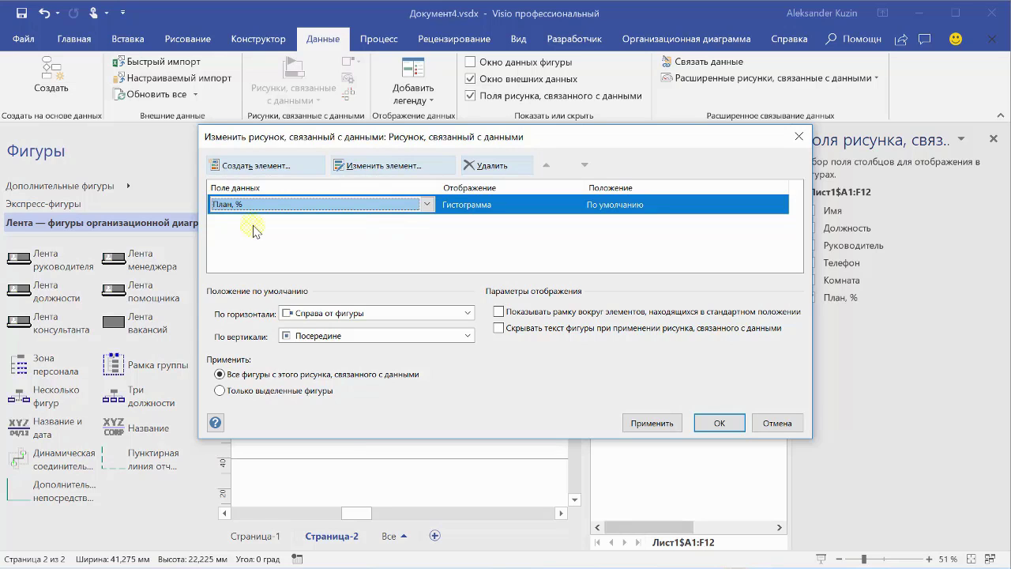
{"action": "left_click", "coordinate": [349, 172]}
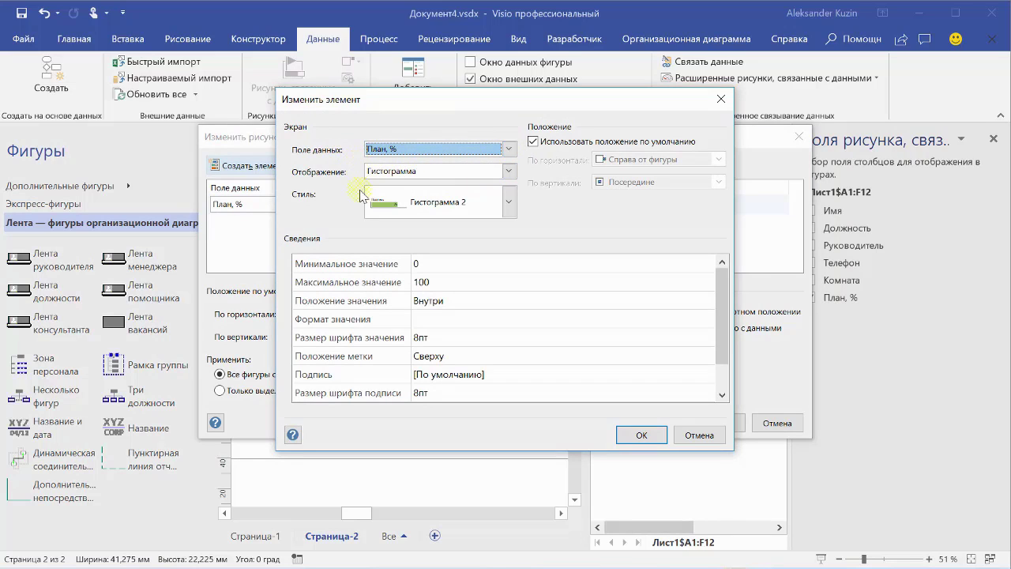
{"action": "left_click", "coordinate": [510, 171]}
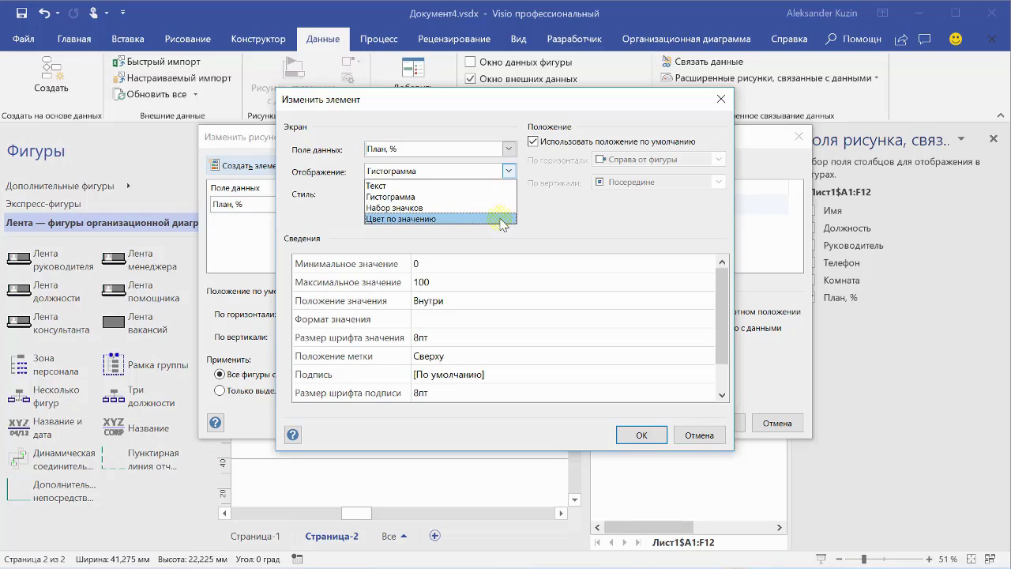
{"action": "key", "text": "Escape"}
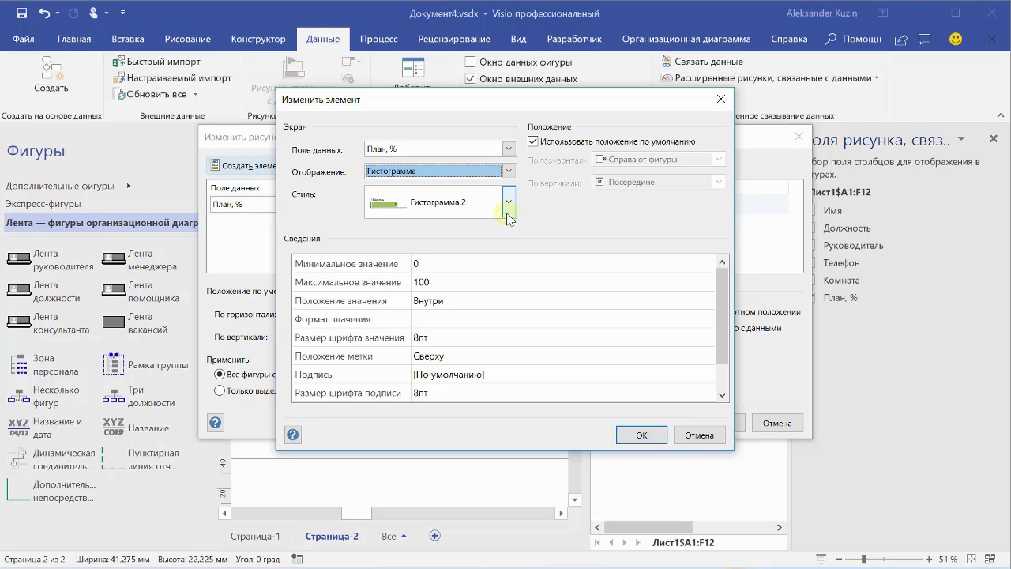
{"action": "left_click", "coordinate": [509, 204]}
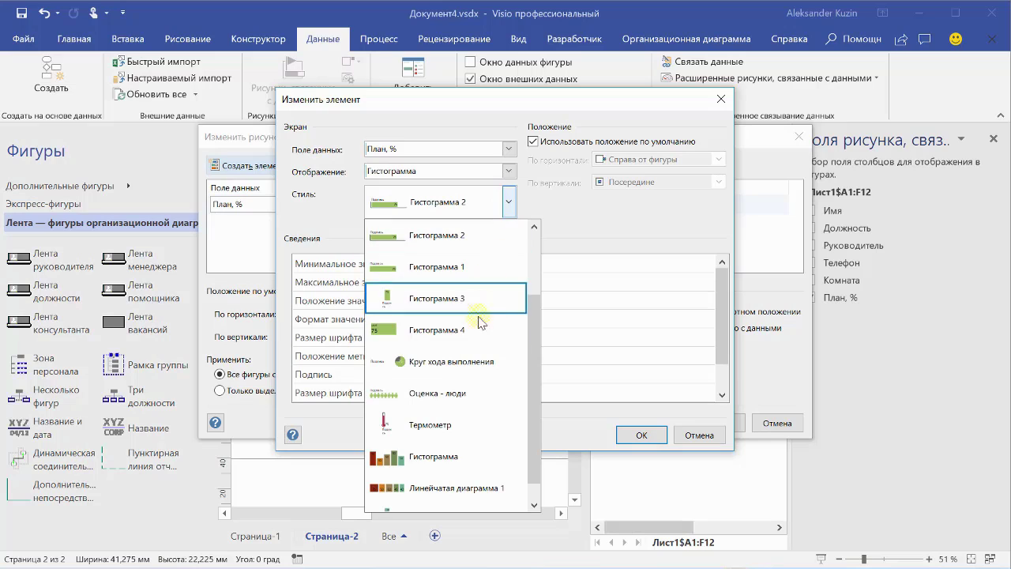
{"action": "left_click", "coordinate": [477, 361]}
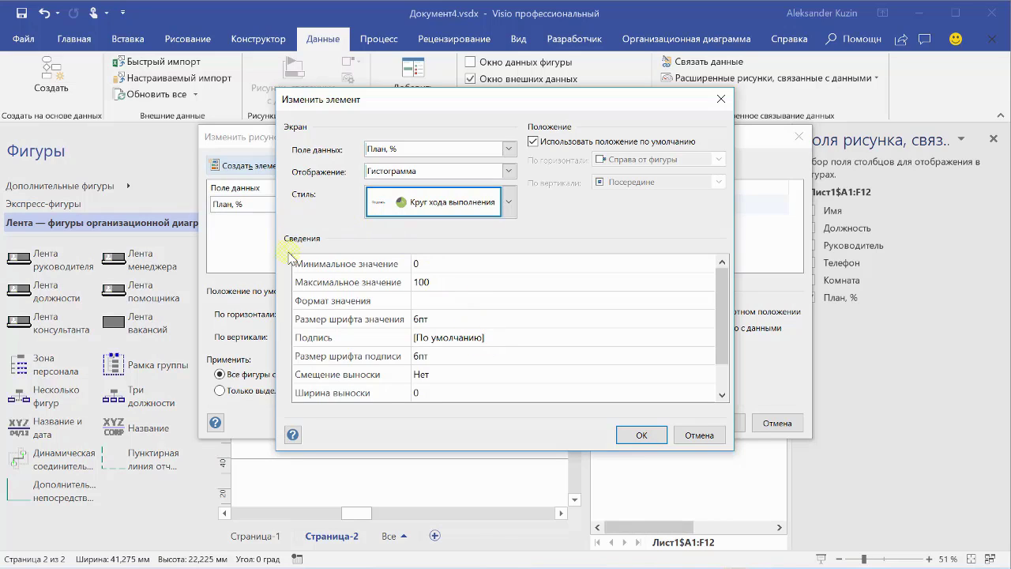
Step: Clear the label ("Подпись") of the "План, %" item and apply the changed data graphic to all shapes using it
{"action": "left_click", "coordinate": [422, 341]}
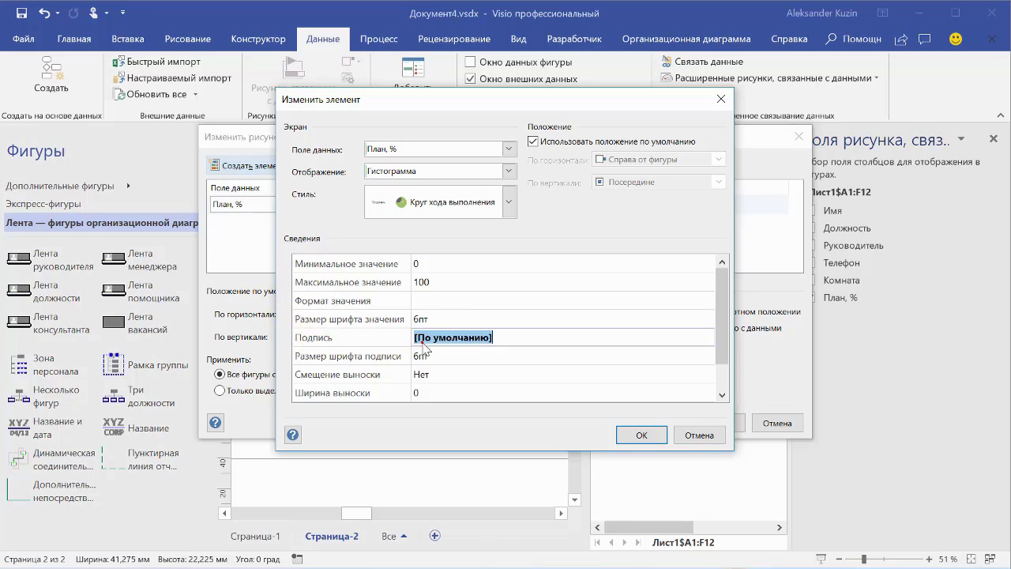
{"action": "key", "text": "Delete"}
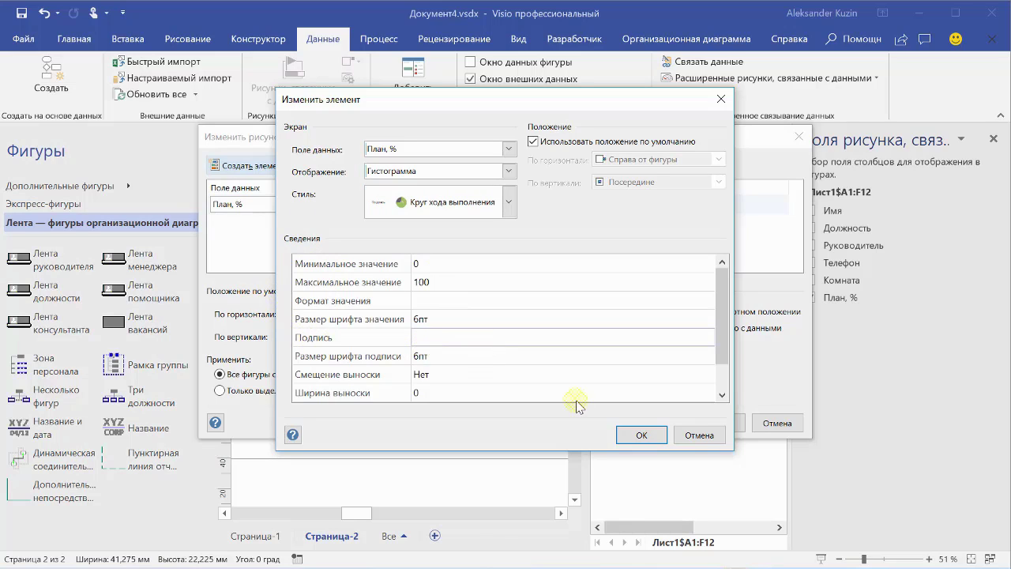
{"action": "left_click", "coordinate": [645, 435]}
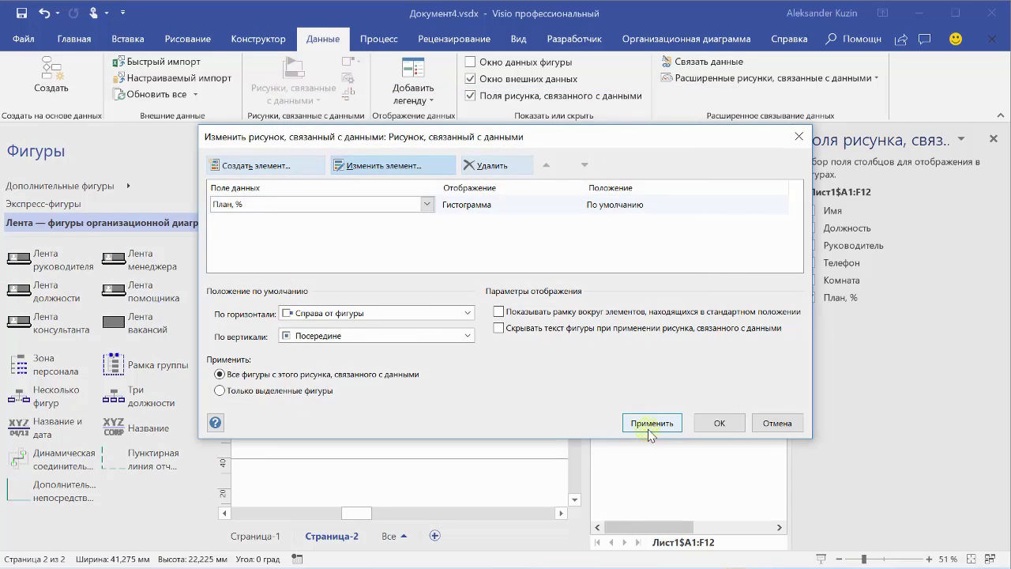
{"action": "left_click", "coordinate": [719, 423]}
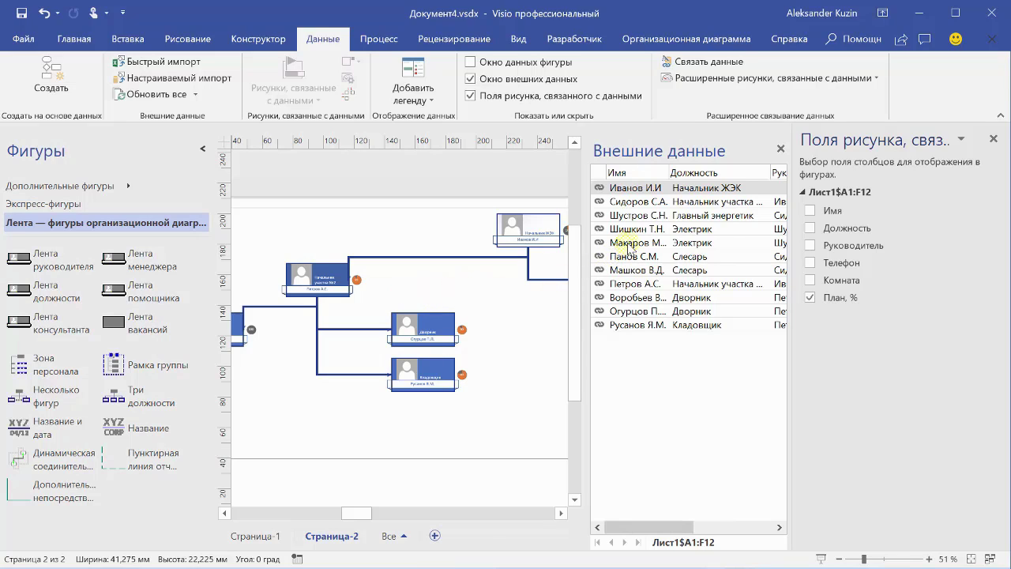
Step: Configure the external data source Лист1$A1:F12 to refresh automatically every 1 minute
{"action": "left_click", "coordinate": [628, 245]}
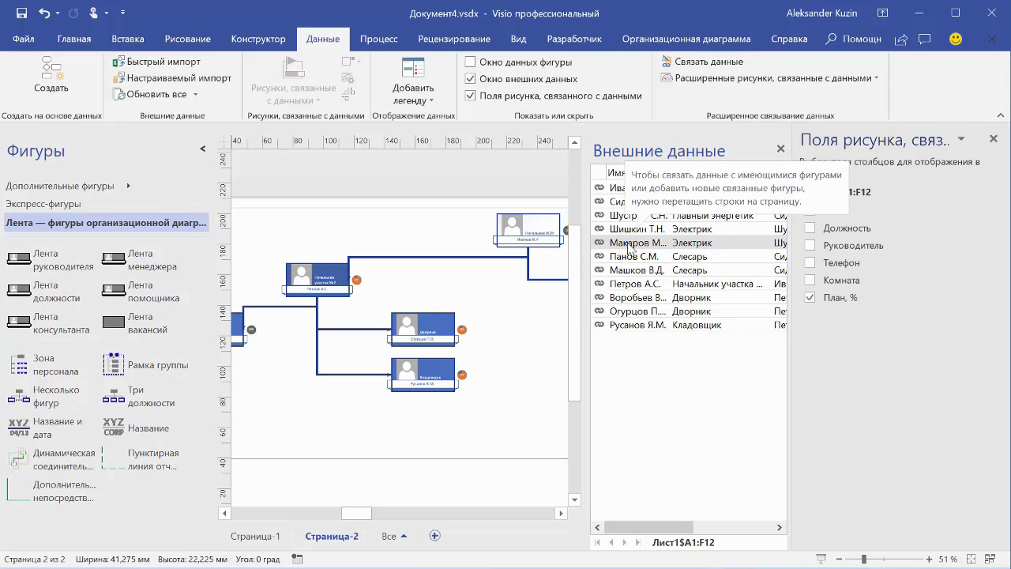
{"action": "right_click", "coordinate": [629, 247]}
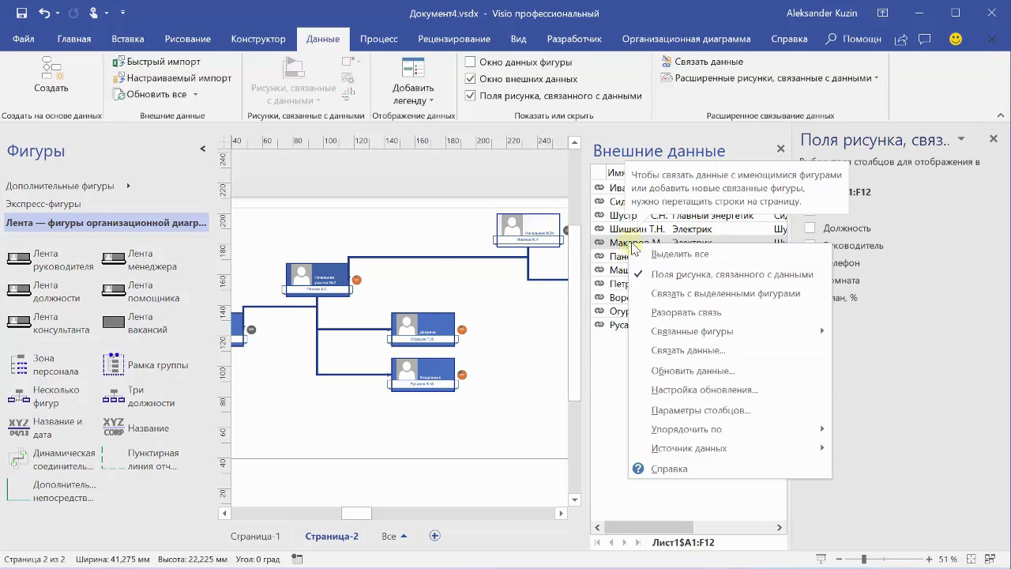
{"action": "left_click", "coordinate": [662, 391]}
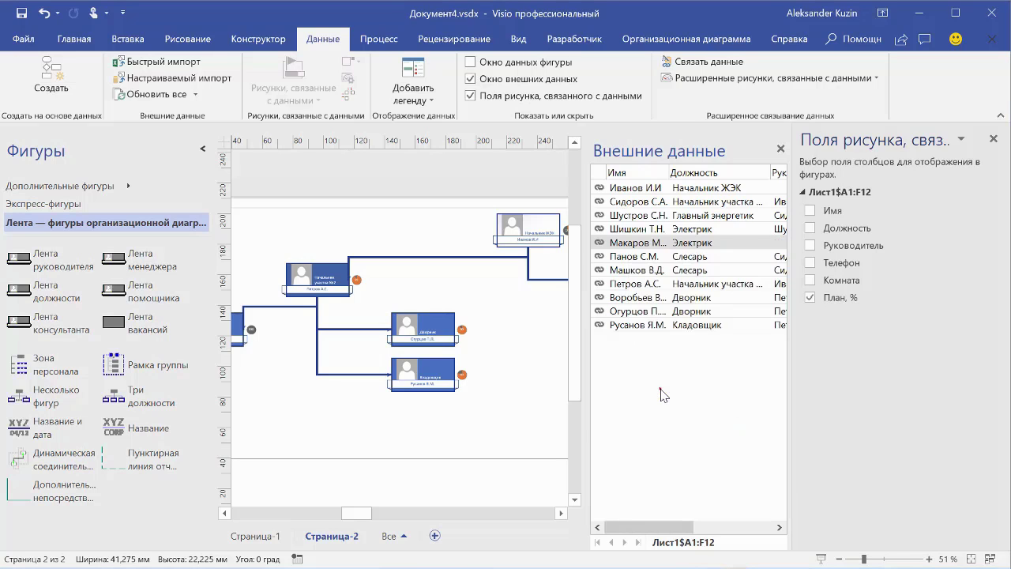
{"action": "left_click", "coordinate": [280, 313]}
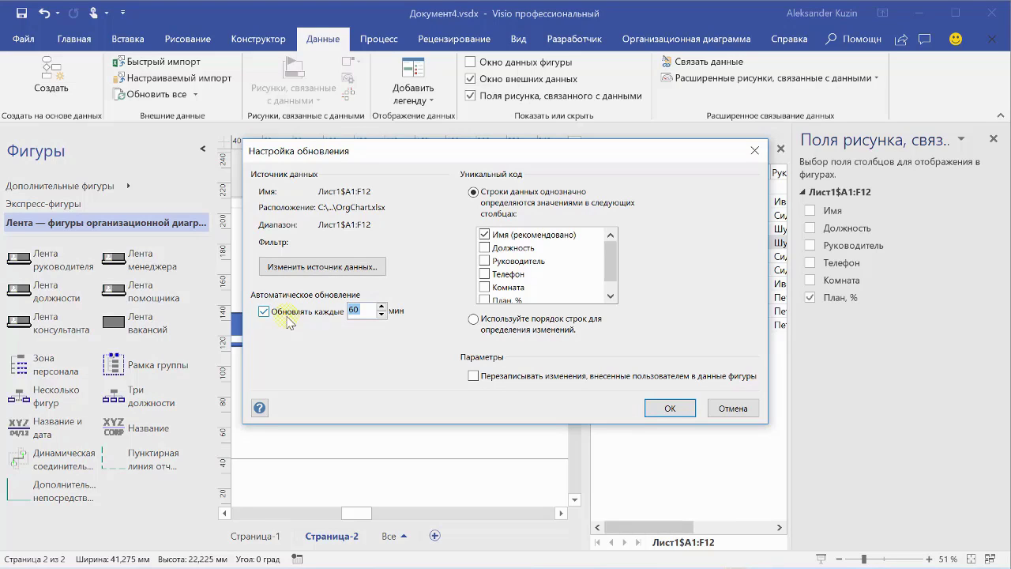
{"action": "type", "text": "1"}
{"action": "left_click", "coordinate": [671, 409]}
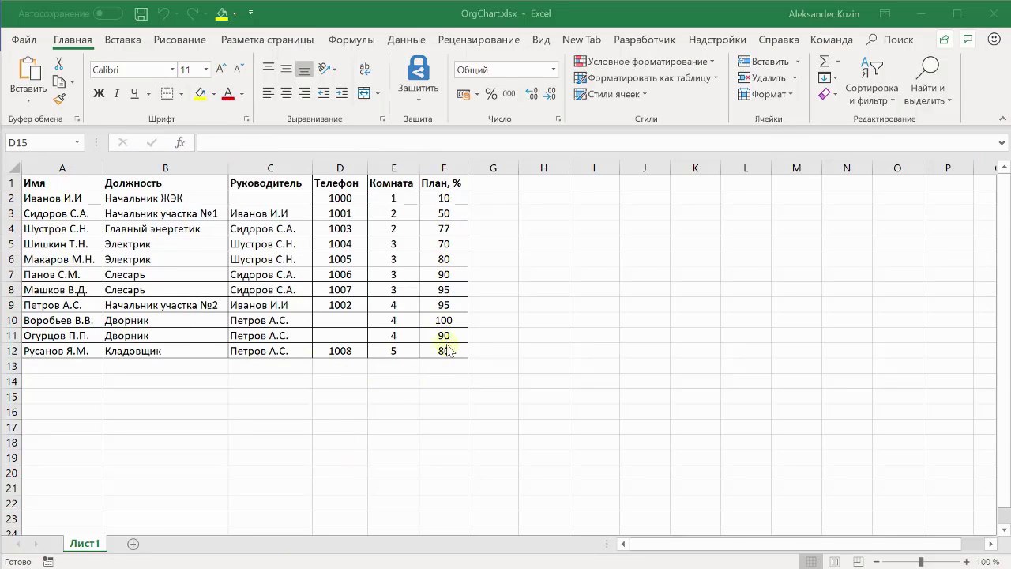
Step: In Excel's OrgChart.xlsx, set "План, %" to 95 in F2 and 67 in F3, saving and closing the workbook
{"action": "left_click", "coordinate": [443, 201]}
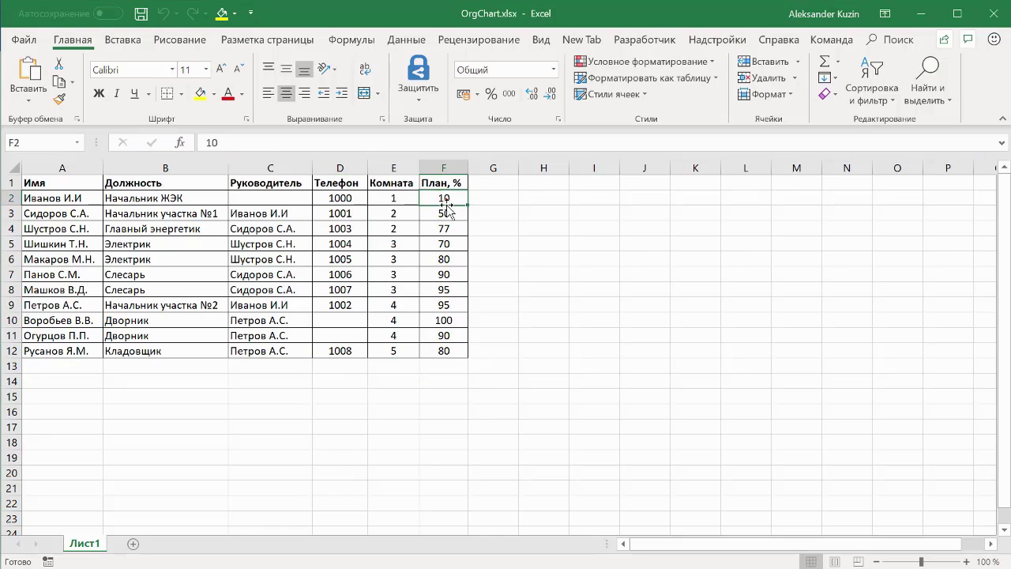
{"action": "type", "text": "95"}
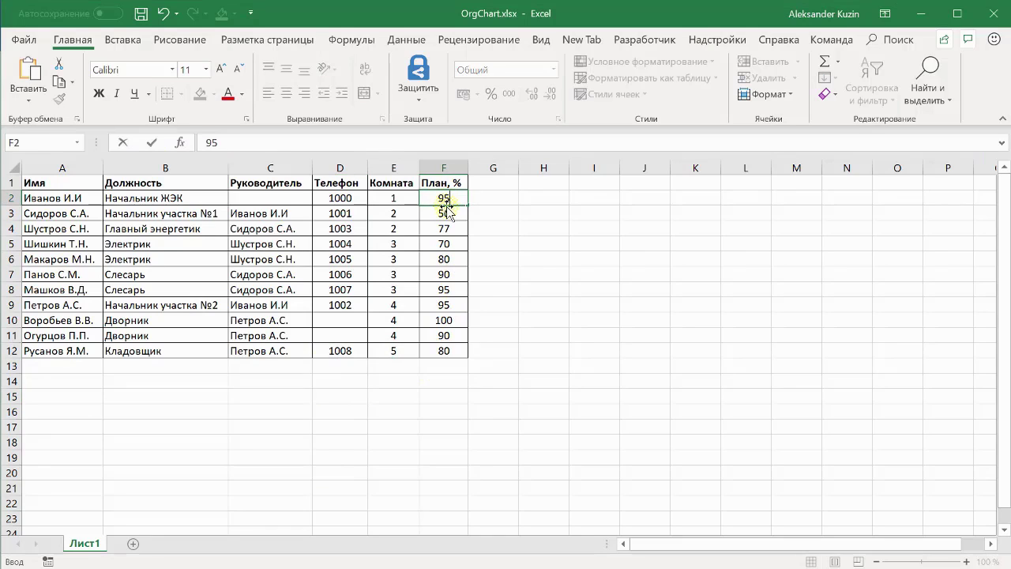
{"action": "key", "text": "Return"}
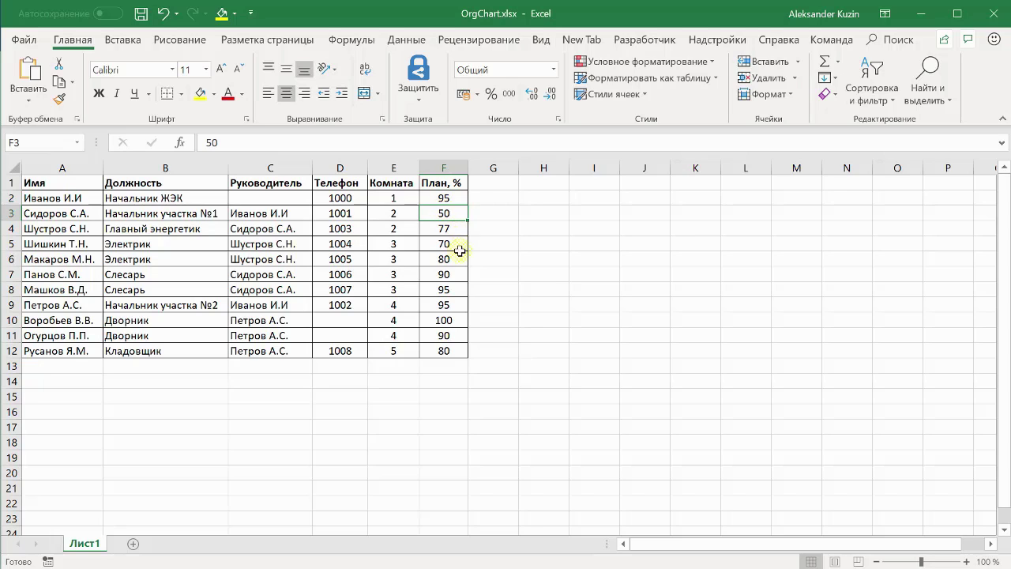
{"action": "type", "text": "67"}
{"action": "key", "text": "Return"}
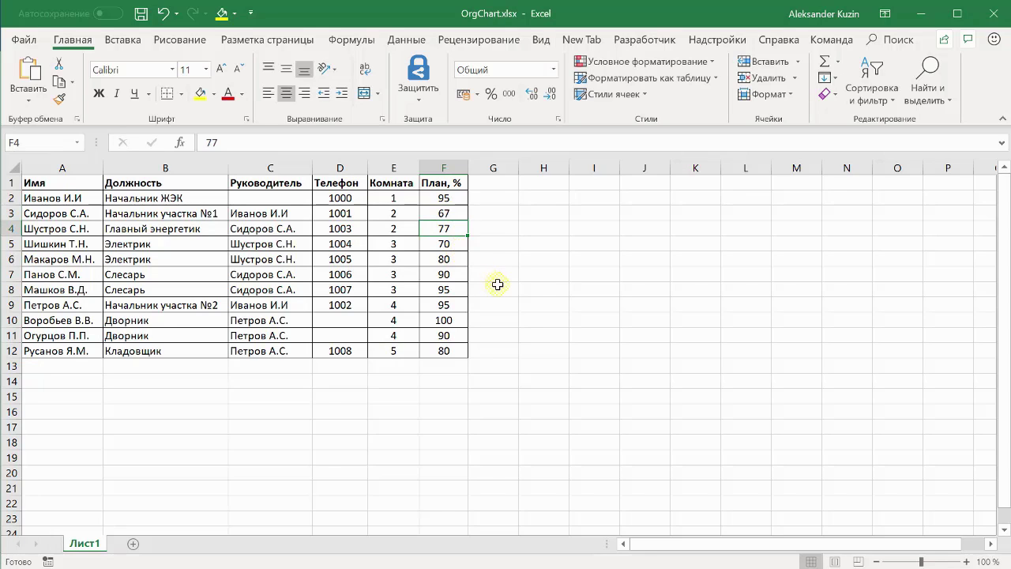
{"action": "left_click", "coordinate": [141, 14]}
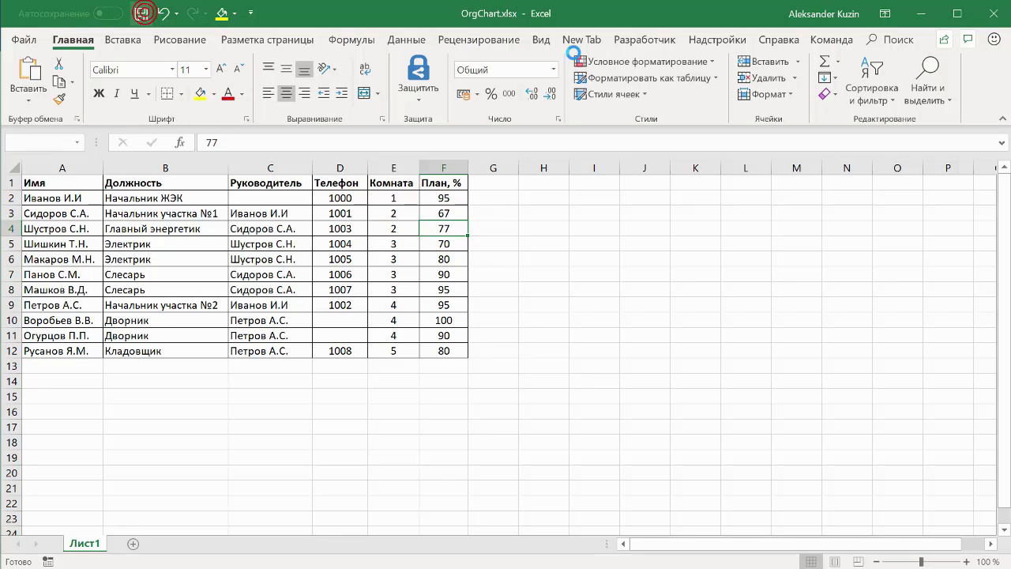
{"action": "left_click", "coordinate": [993, 14]}
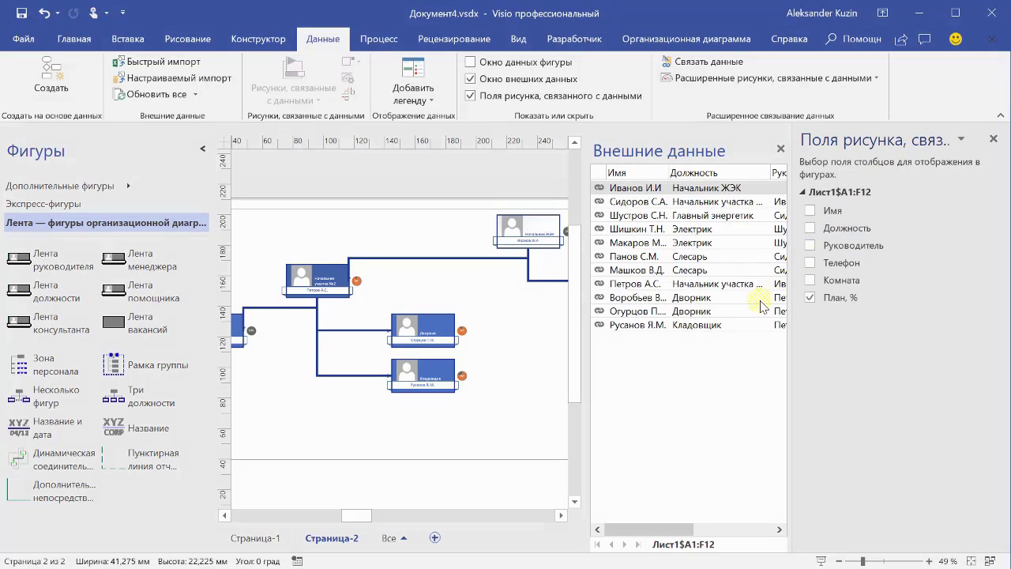
Step: Bring the chart's top shape into view in Visio and hide the data graphic fields pane
{"action": "left_click_drag", "start_coordinate": [363, 514], "coordinate": [376, 520]}
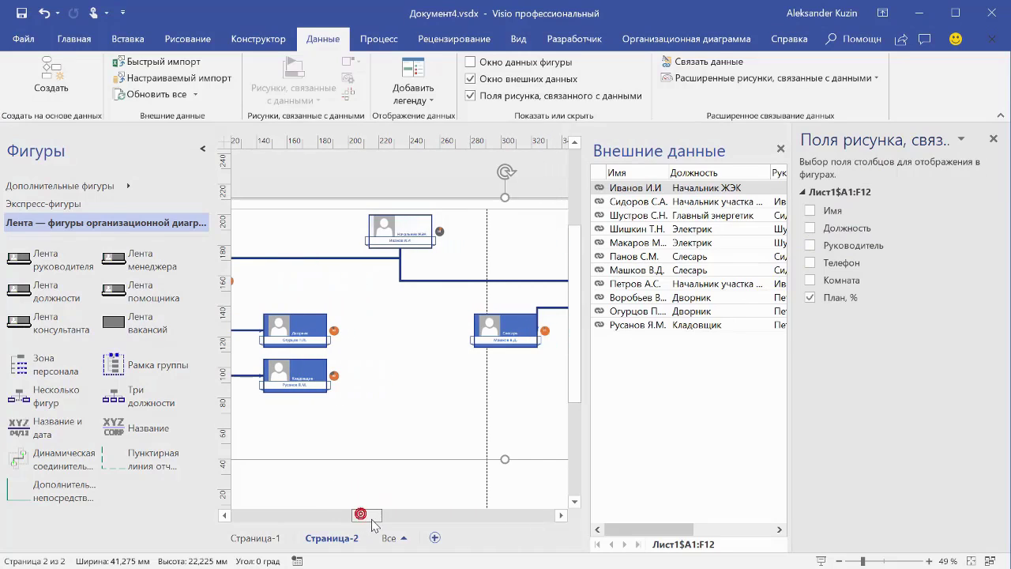
{"action": "left_click", "coordinate": [993, 138]}
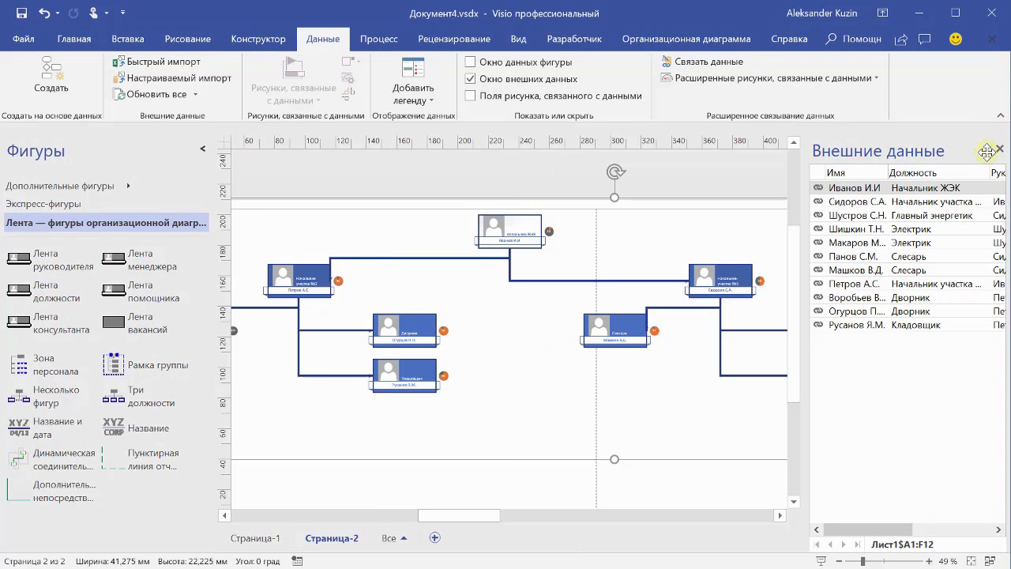